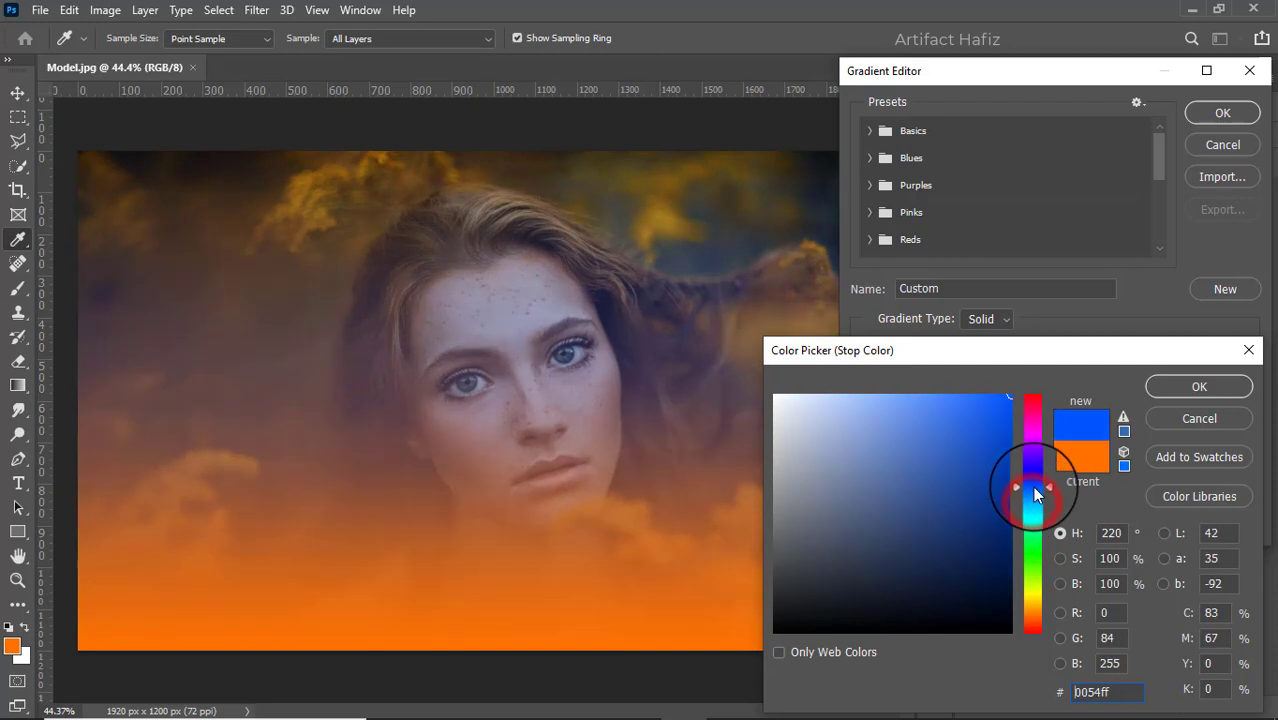
# Step: Set the gradient's end colour stop at location 100% to a fully saturated blue
pyautogui.moveTo(1035, 502); pyautogui.dragTo(1031, 480)
pyautogui.click(1183, 388)
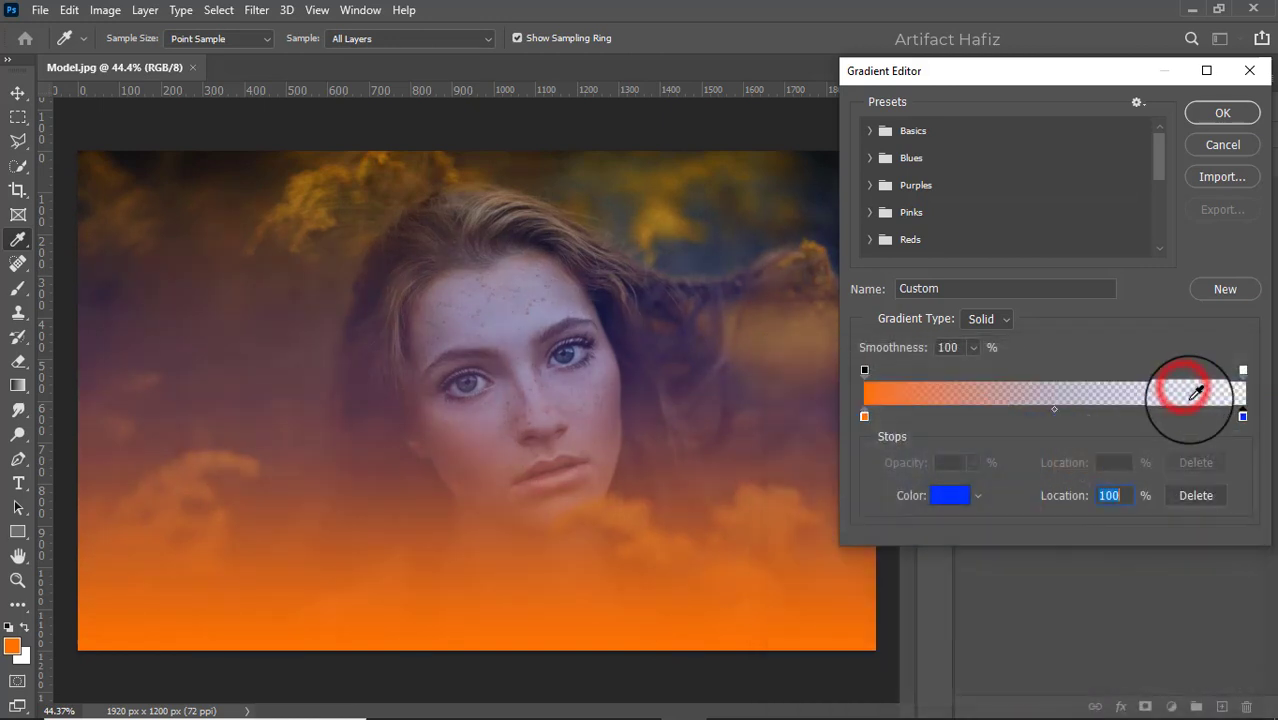
# Step: Raise the gradient's end opacity stop to 100% and apply the orange-to-blue gradient fill
pyautogui.click(1243, 371)
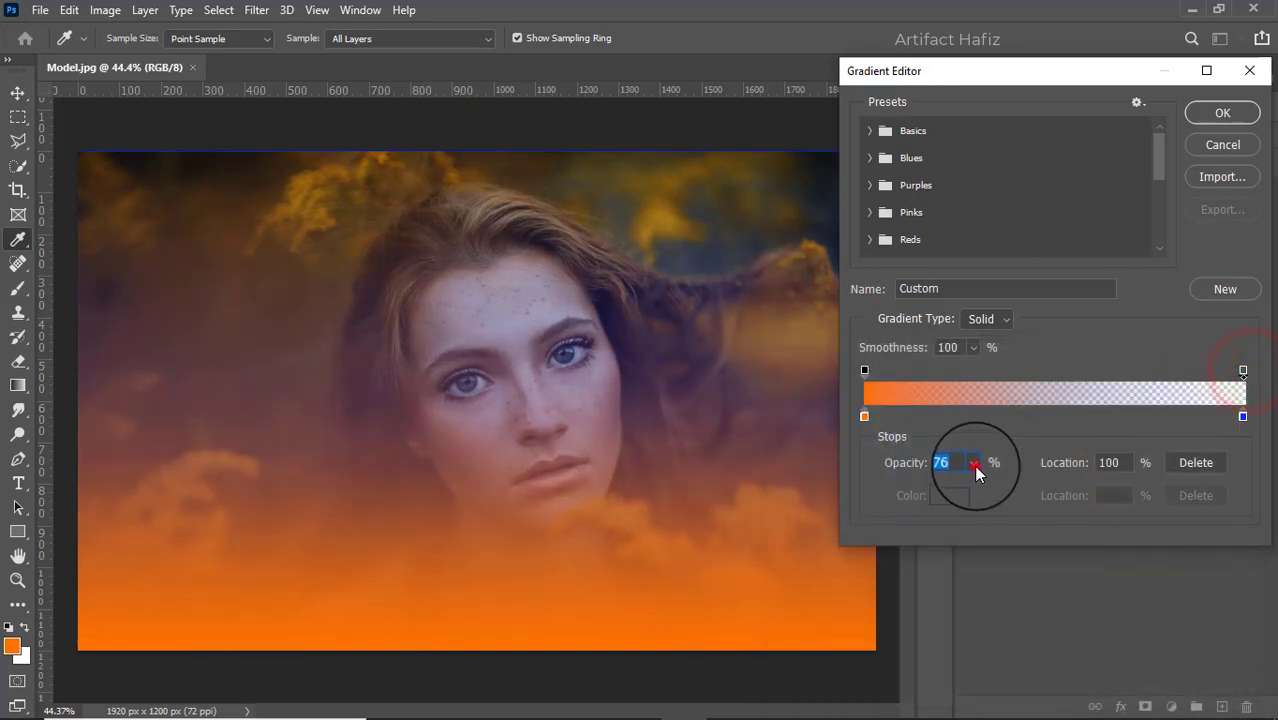
pyautogui.click(973, 462)
pyautogui.moveTo(966, 483); pyautogui.dragTo(1030, 492)
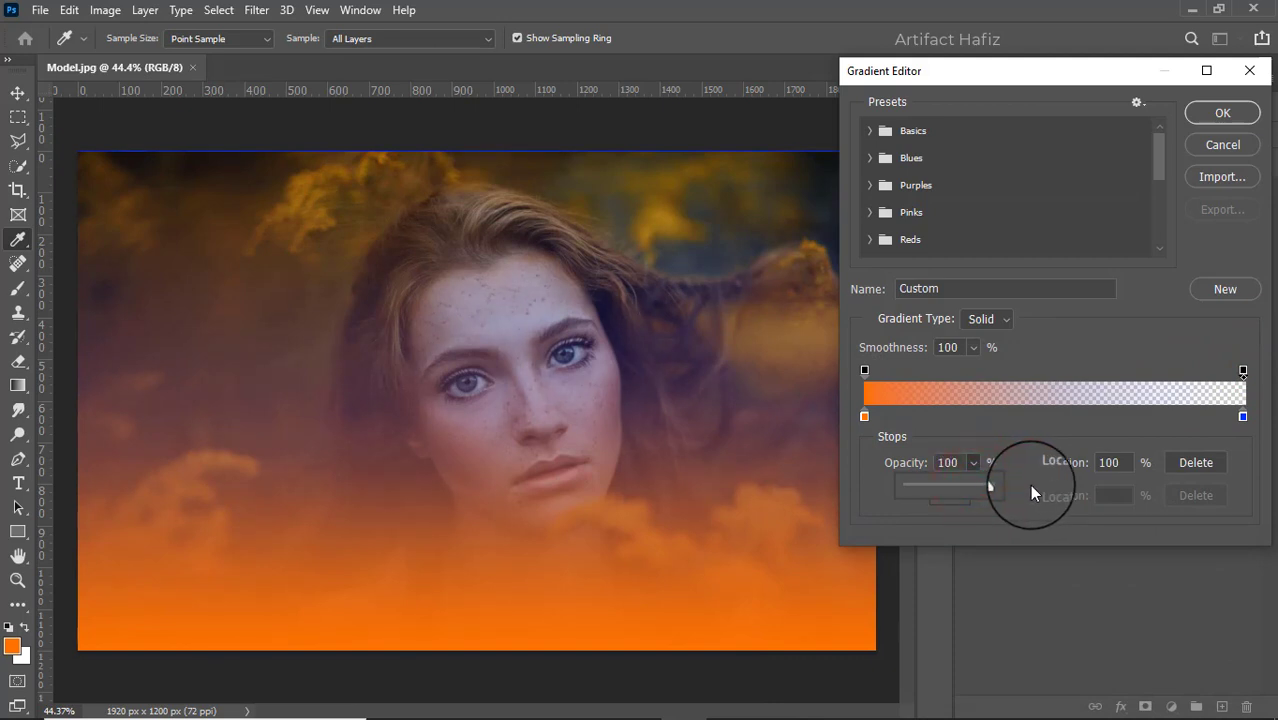
pyautogui.click(1243, 372)
pyautogui.click(1243, 372)
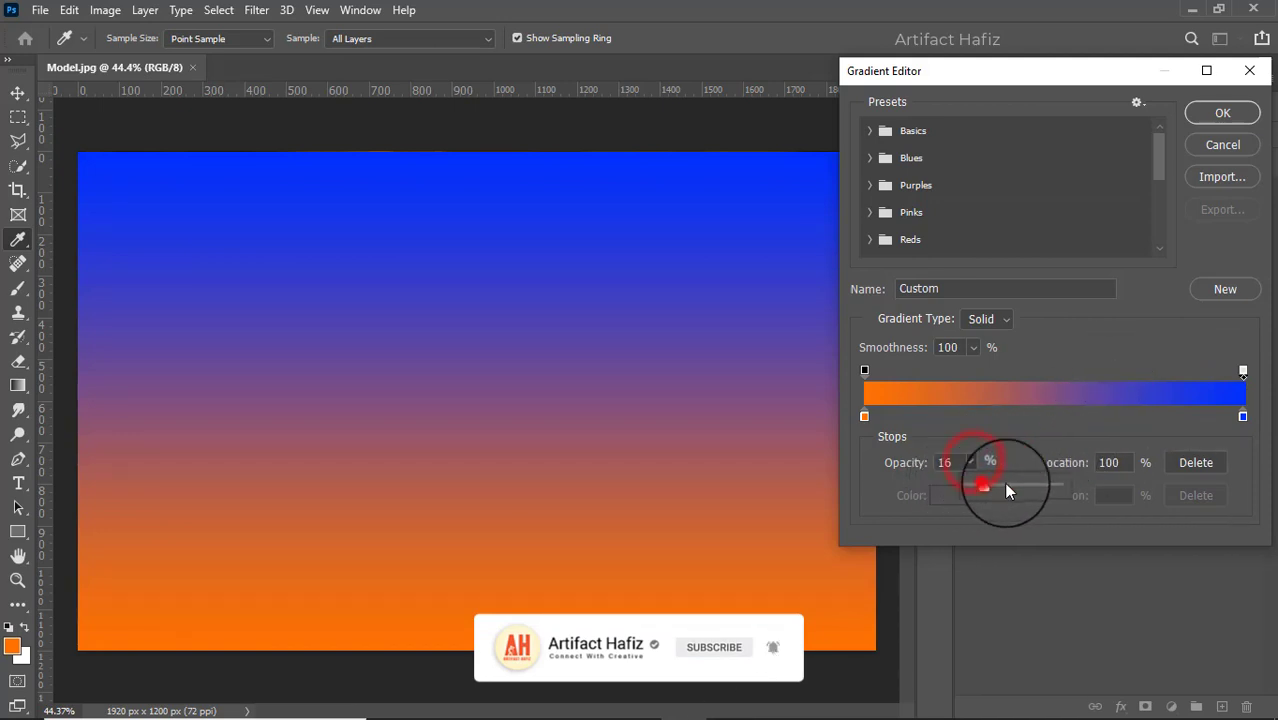
pyautogui.moveTo(1003, 488); pyautogui.dragTo(1055, 485)
pyautogui.click(1243, 370)
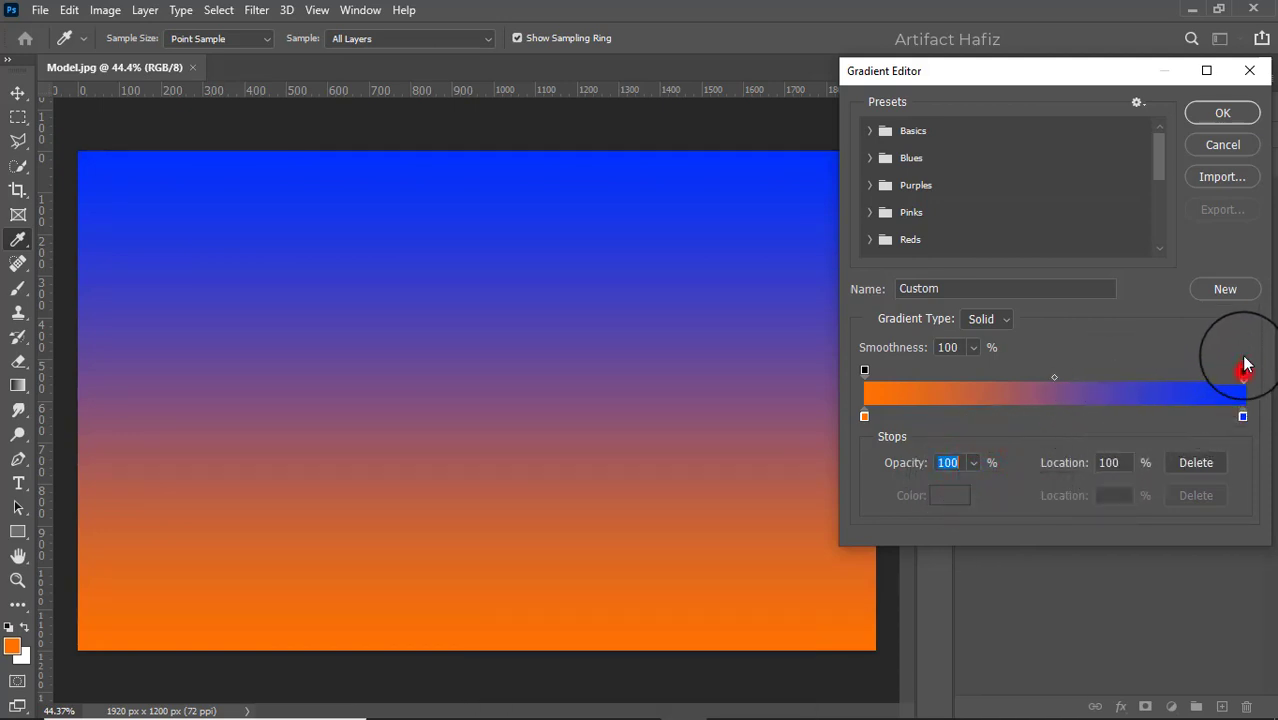
pyautogui.click(1244, 370)
pyautogui.click(1243, 370)
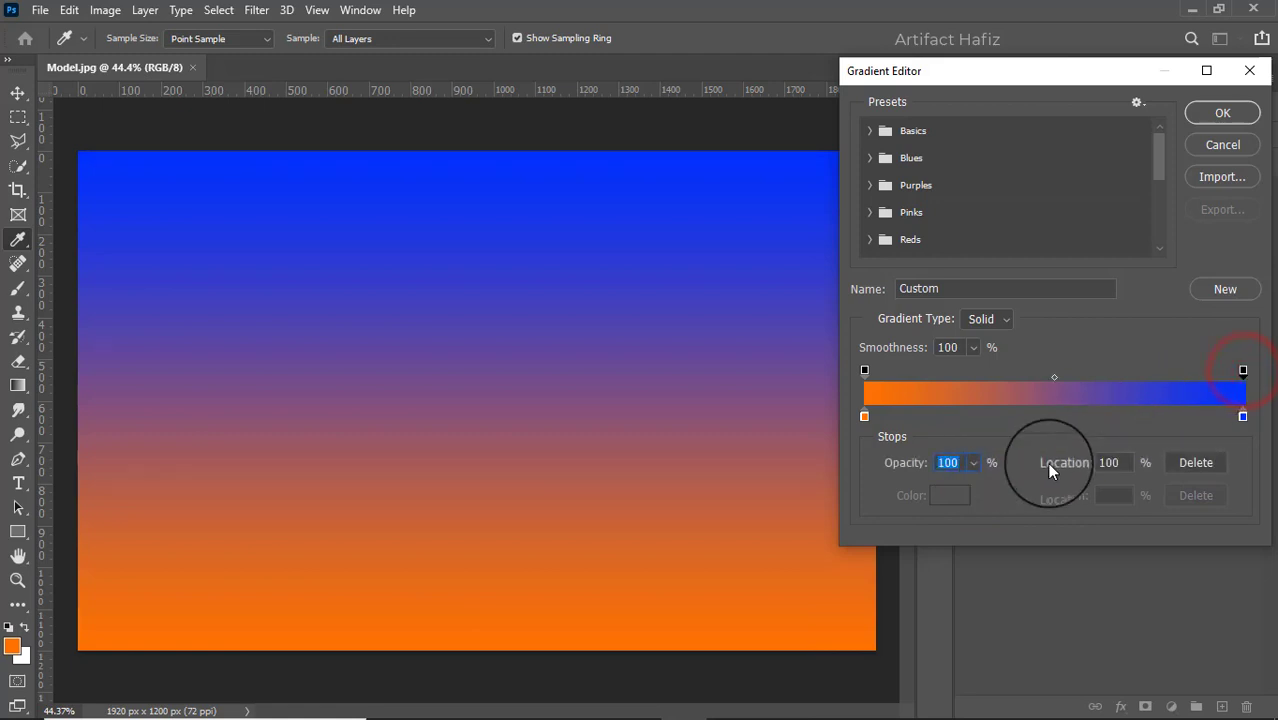
pyautogui.click(1213, 112)
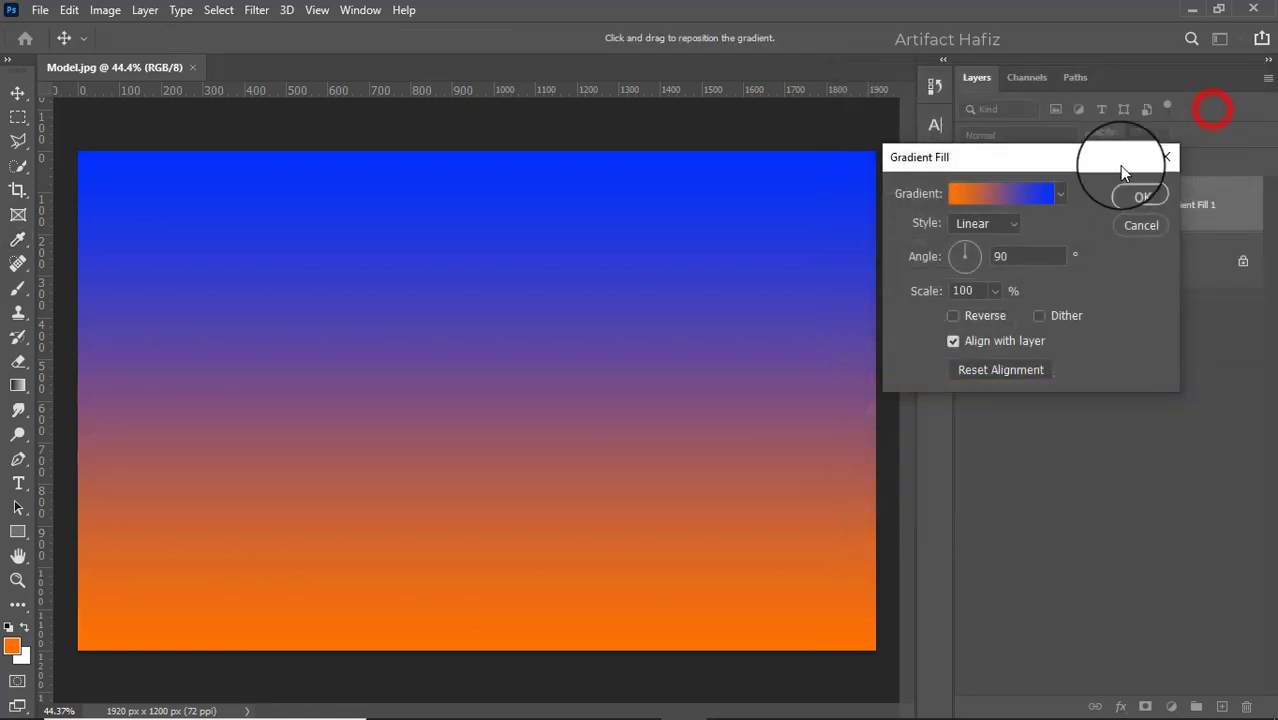
pyautogui.click(1138, 195)
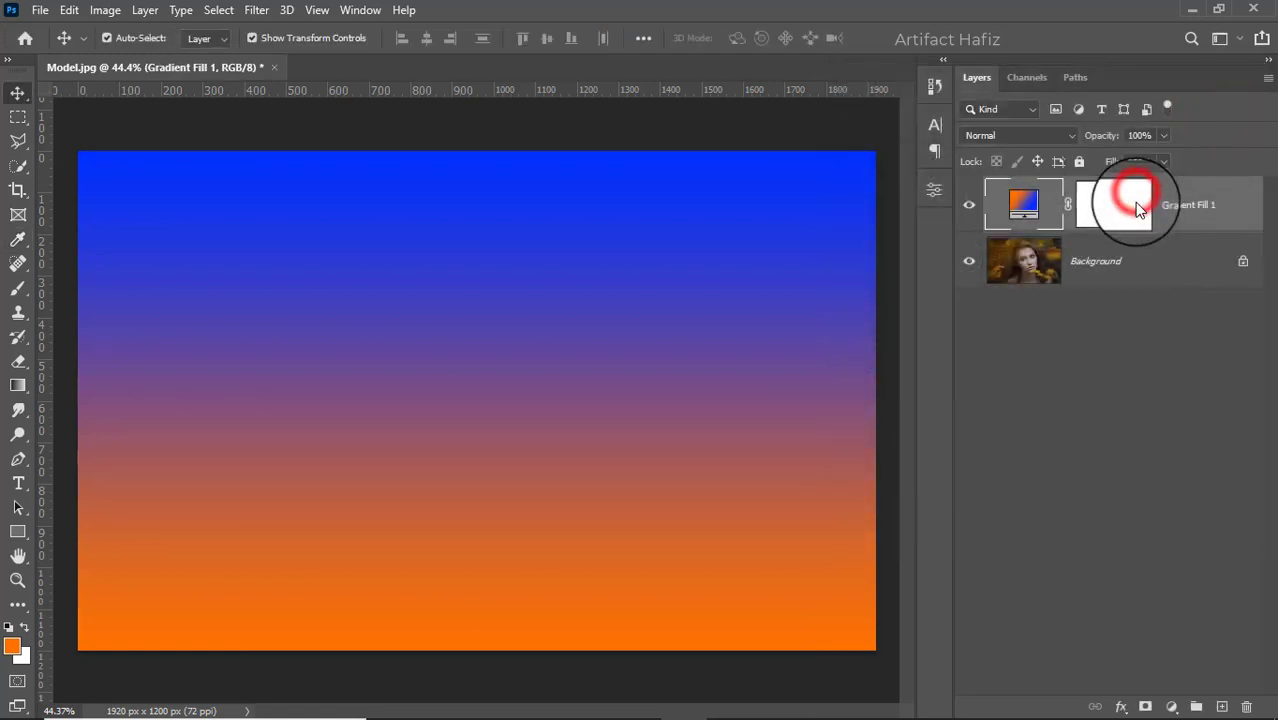
# Step: Set the blend mode of the Gradient Fill 1 layer to Screen
pyautogui.click(1000, 142)
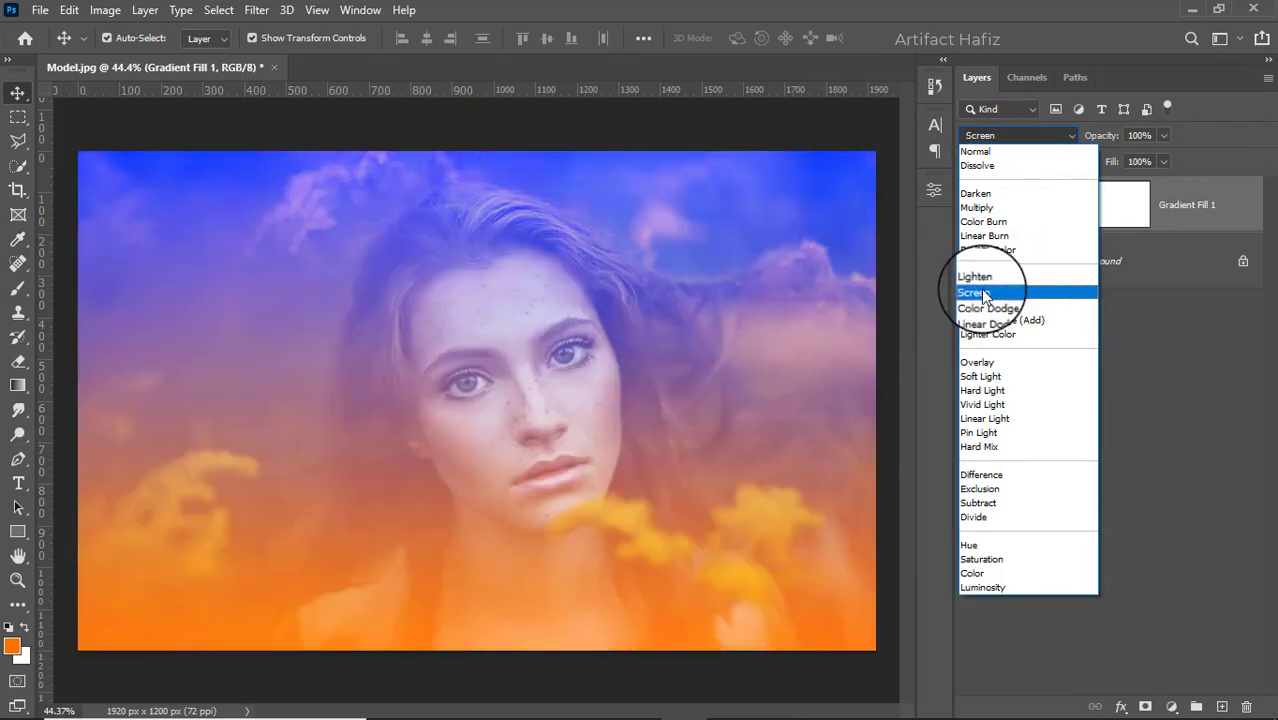
pyautogui.click(985, 293)
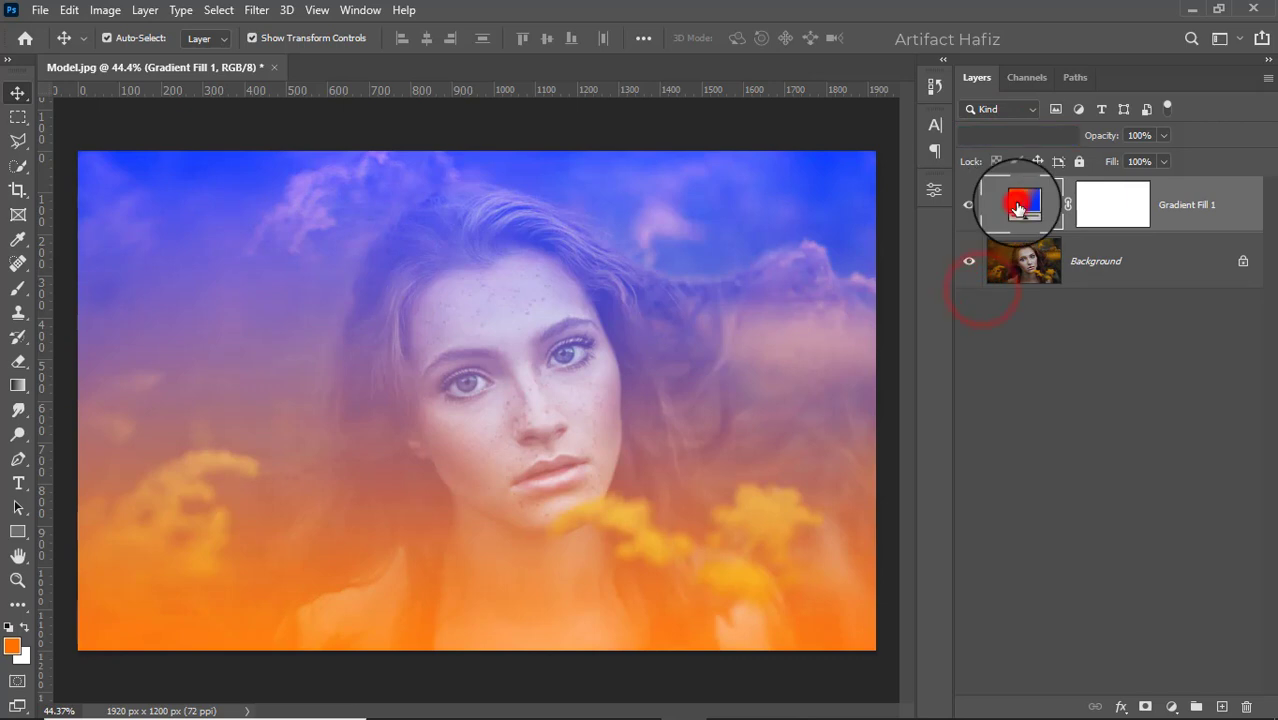
# Step: Try the Radial, Angle, Reflected and Diamond styles on the gradient fill, then return it to Linear
pyautogui.doubleClick(1004, 199)
pyautogui.click(981, 227)
pyautogui.click(975, 252)
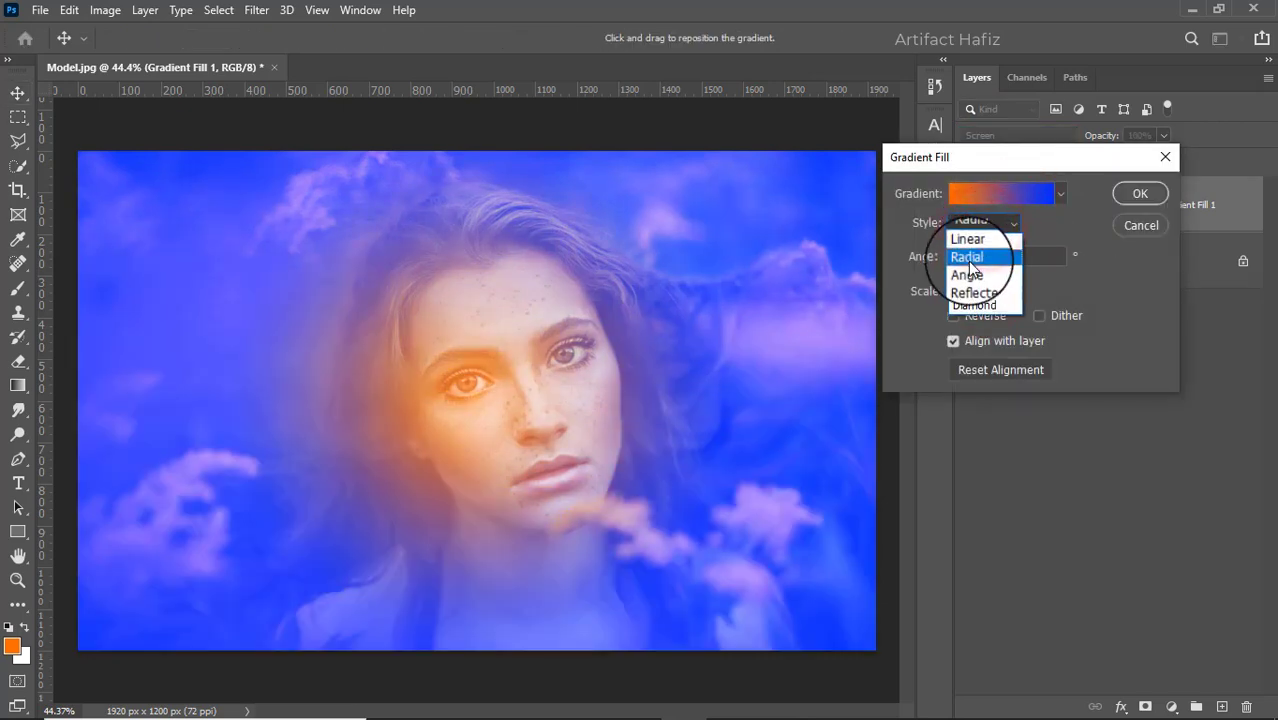
pyautogui.click(967, 270)
pyautogui.click(976, 222)
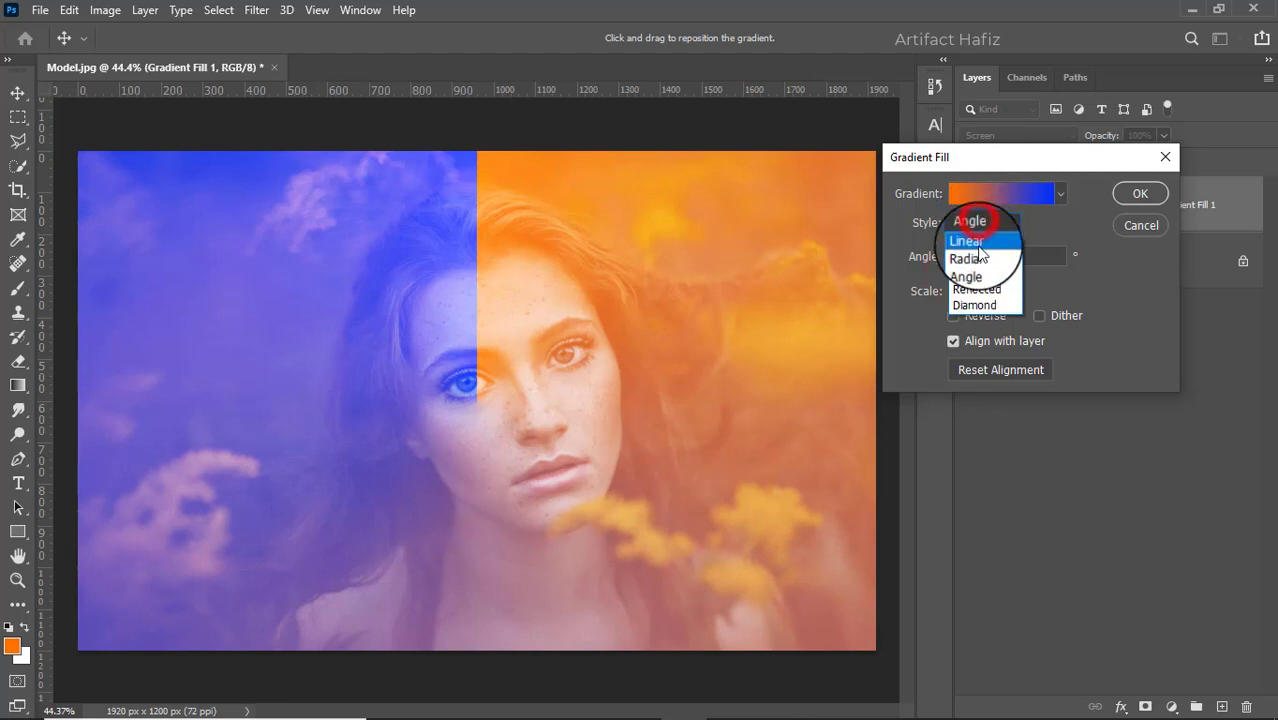
pyautogui.click(967, 287)
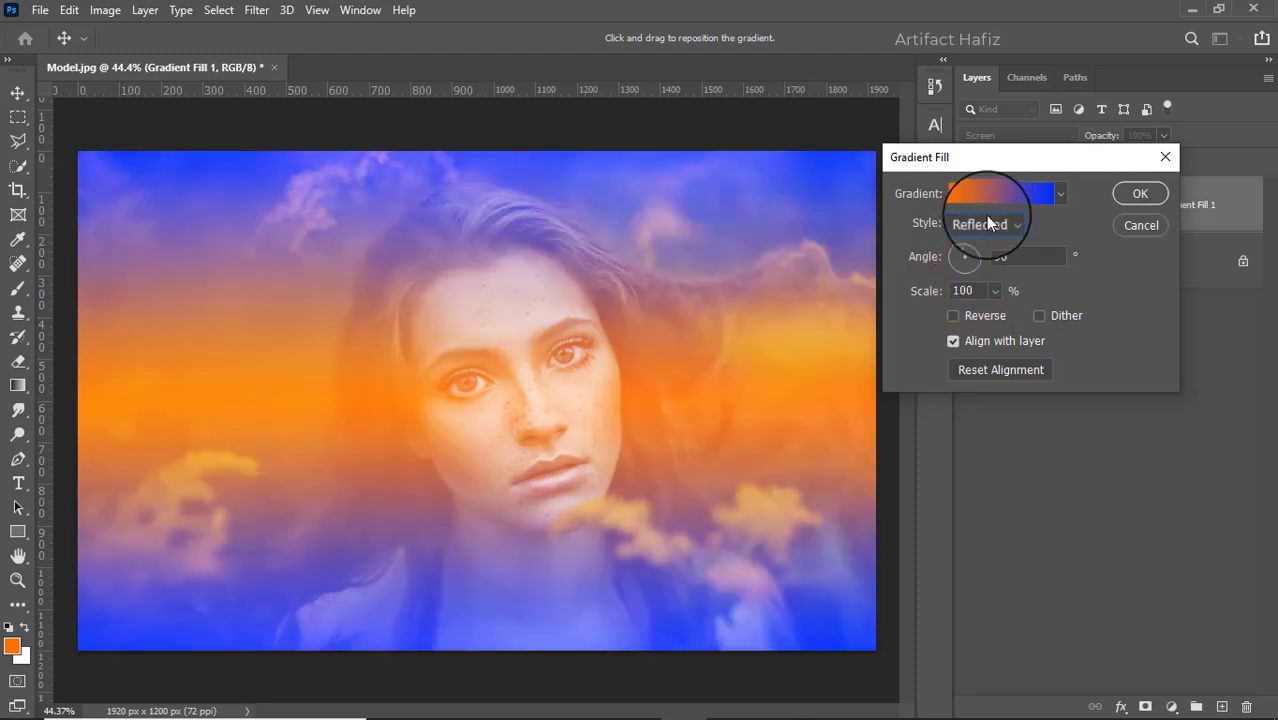
pyautogui.click(979, 225)
pyautogui.click(974, 306)
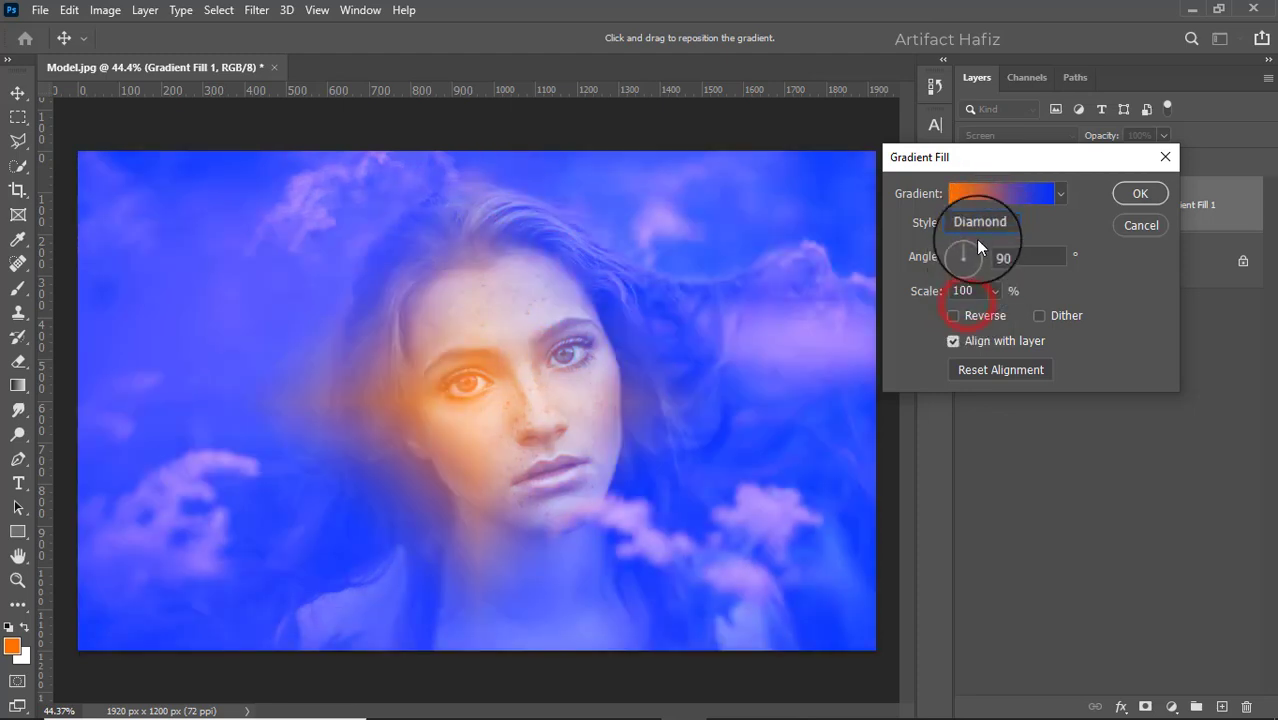
pyautogui.click(976, 228)
pyautogui.click(970, 242)
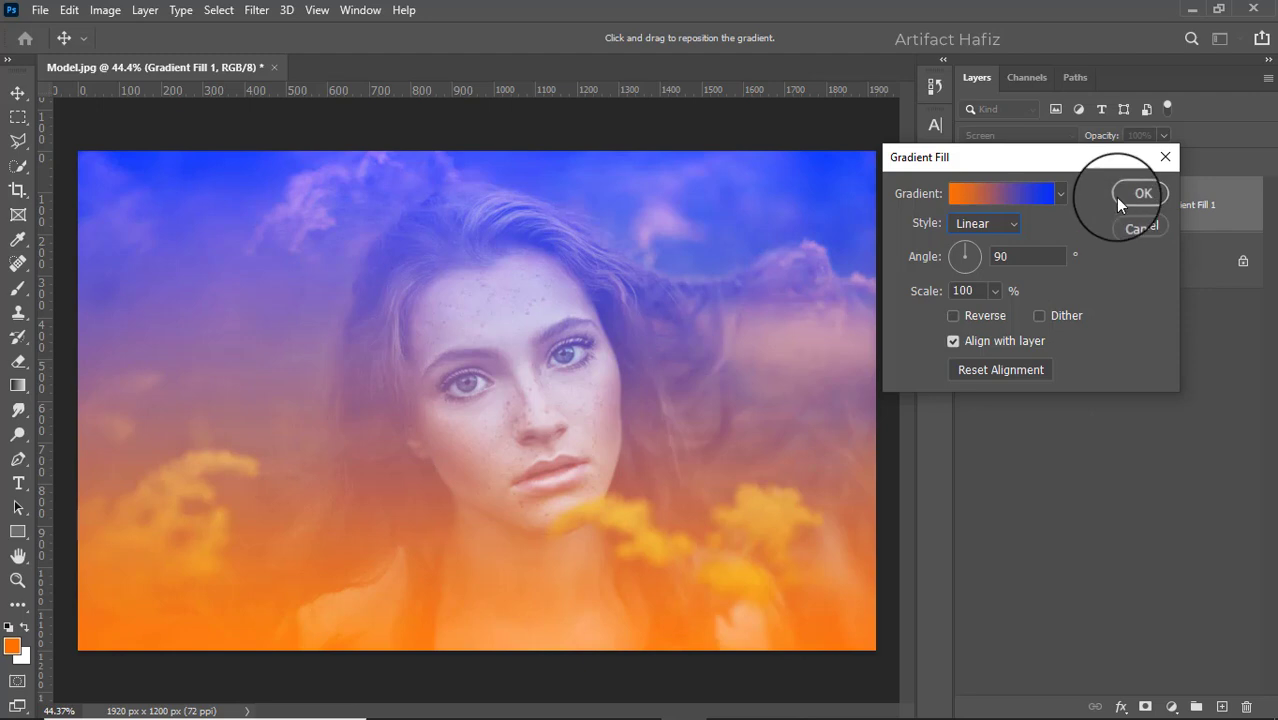
# Step: Rotate the linear gradient fill to an angle of 161.45°, apply it, and compare the photo with the layer hidden and shown
pyautogui.click(952, 250)
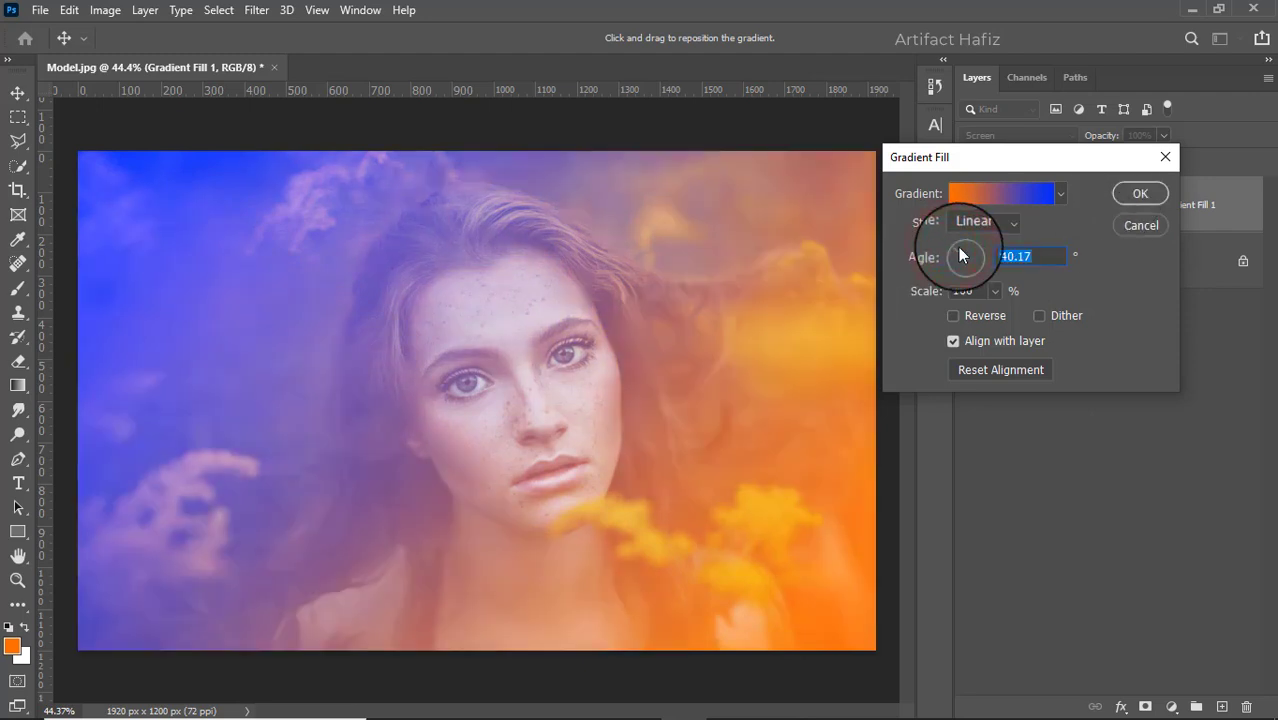
pyautogui.click(959, 250)
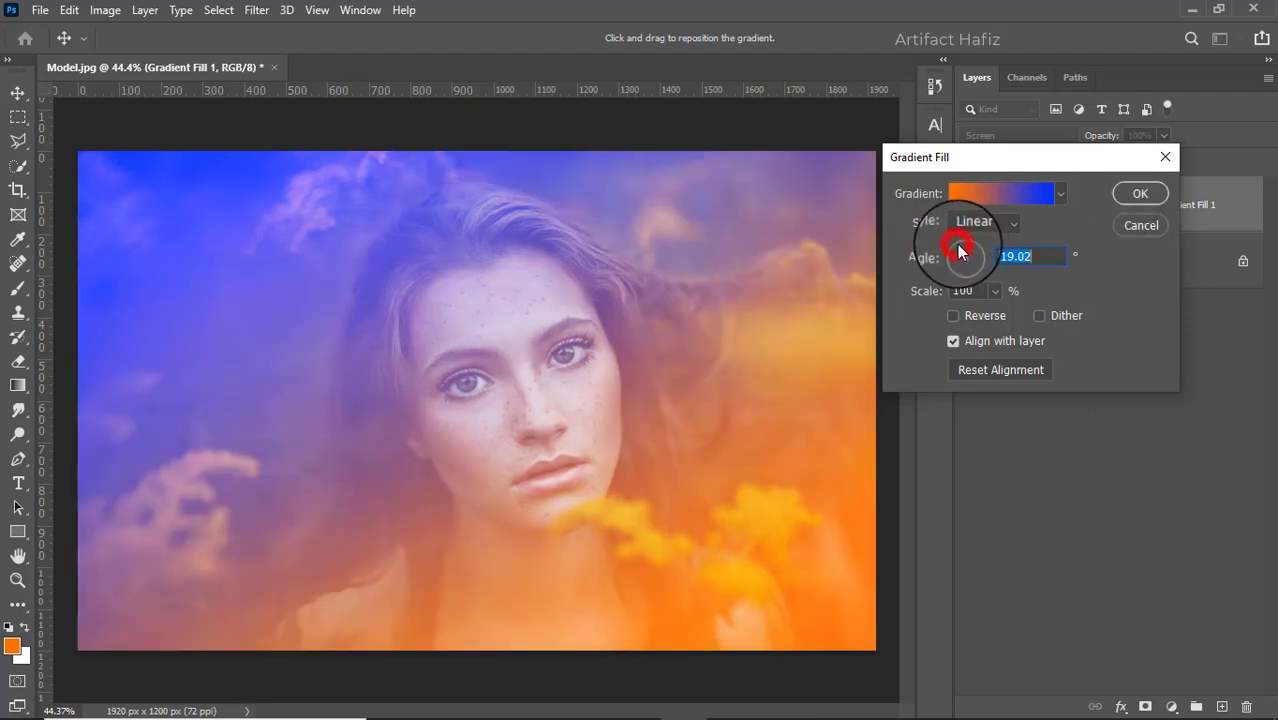
pyautogui.moveTo(959, 251)
pyautogui.mouseDown()
pyautogui.moveTo(959, 272)
pyautogui.moveTo(944, 257)
pyautogui.mouseUp()
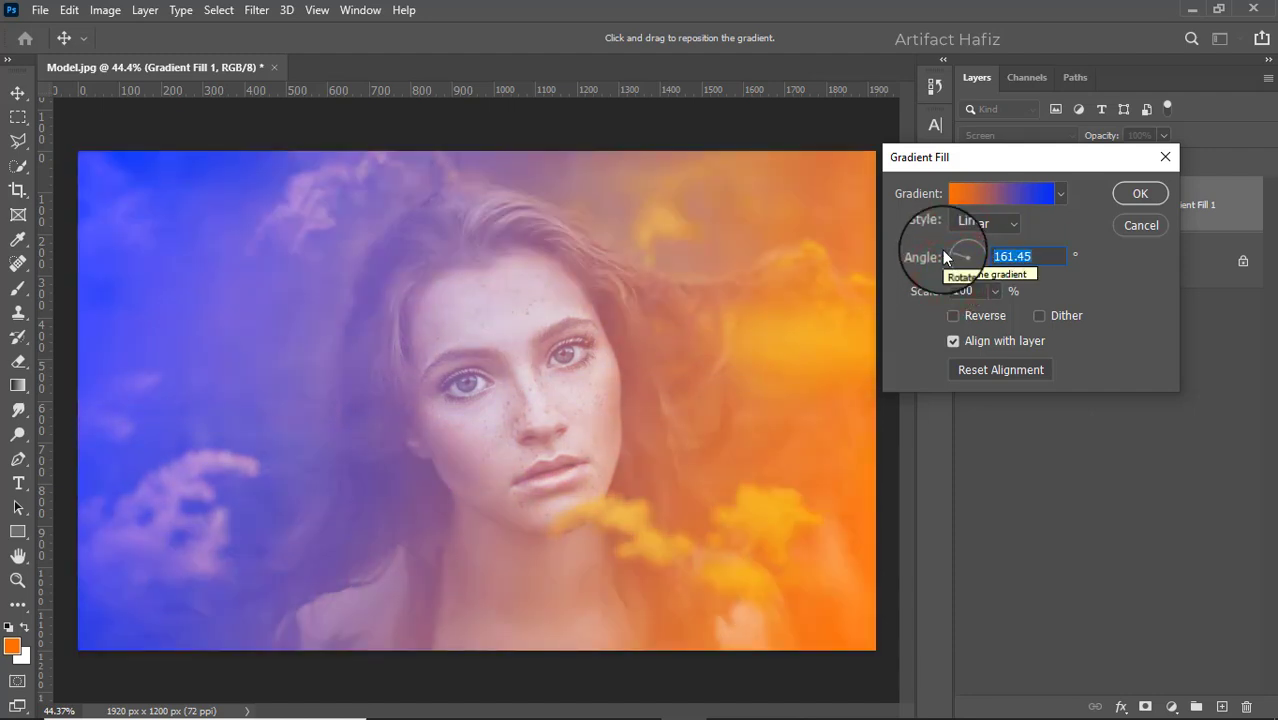
pyautogui.click(1131, 200)
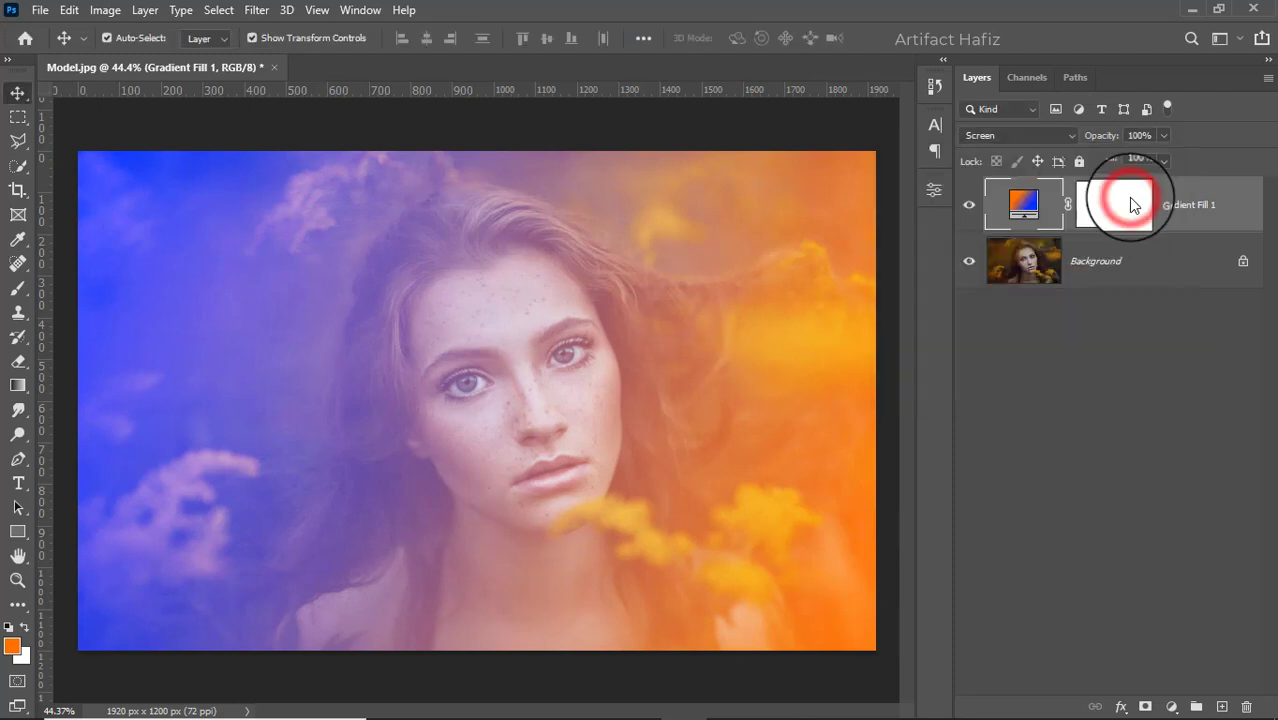
pyautogui.click(966, 203)
pyautogui.click(967, 204)
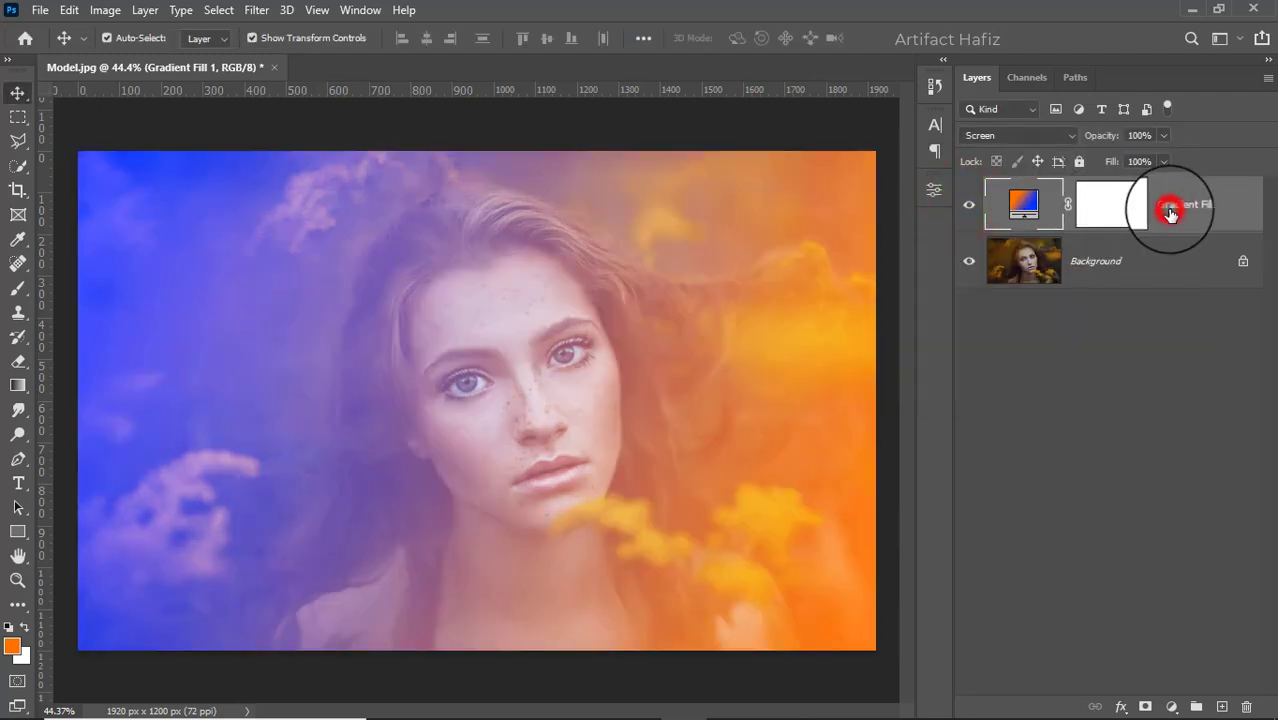
# Step: Target the Gradient Fill 1 layer mask and set up a black Soft Round brush at 250 px and 13% opacity
pyautogui.click(1110, 205)
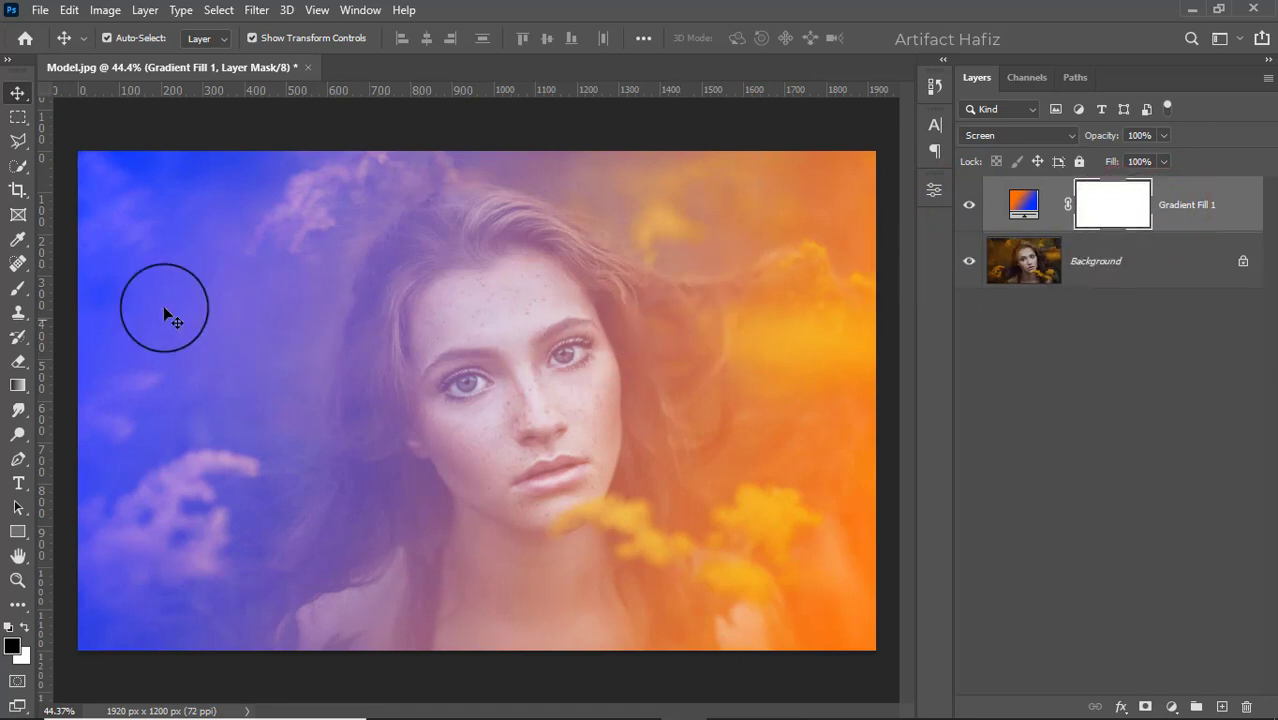
pyautogui.click(18, 288)
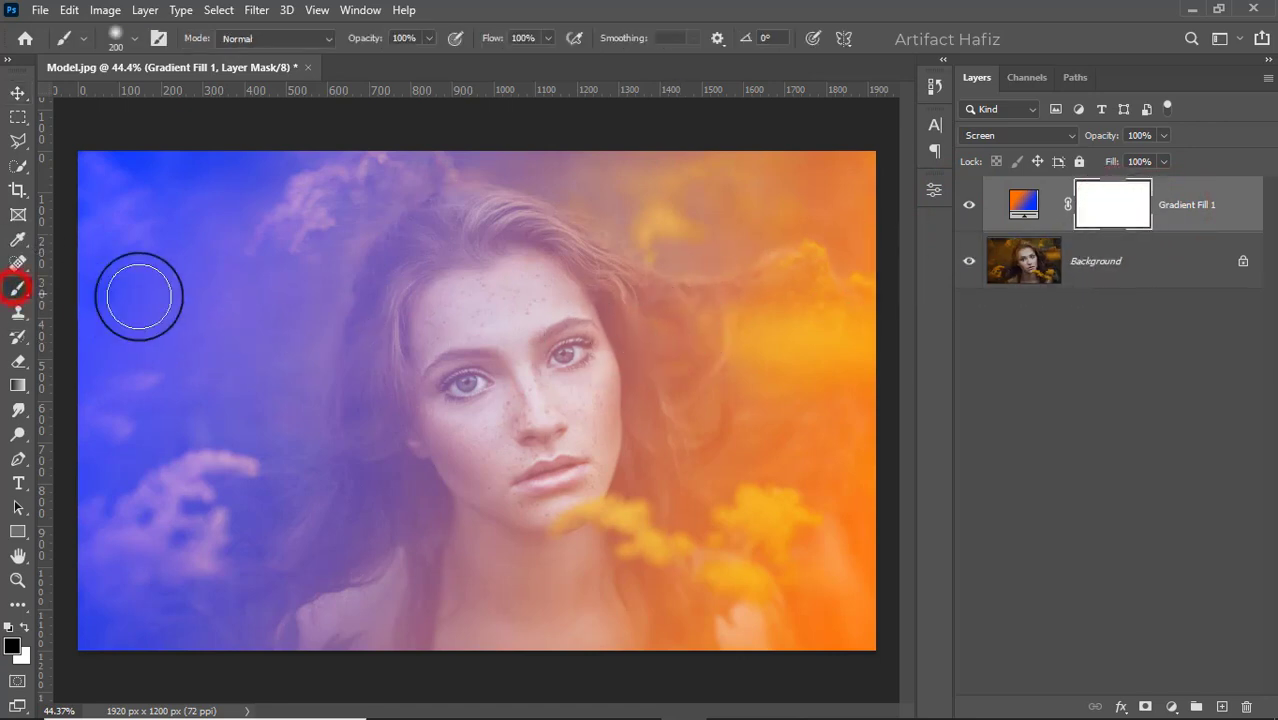
pyautogui.click(129, 48)
pyautogui.click(148, 283)
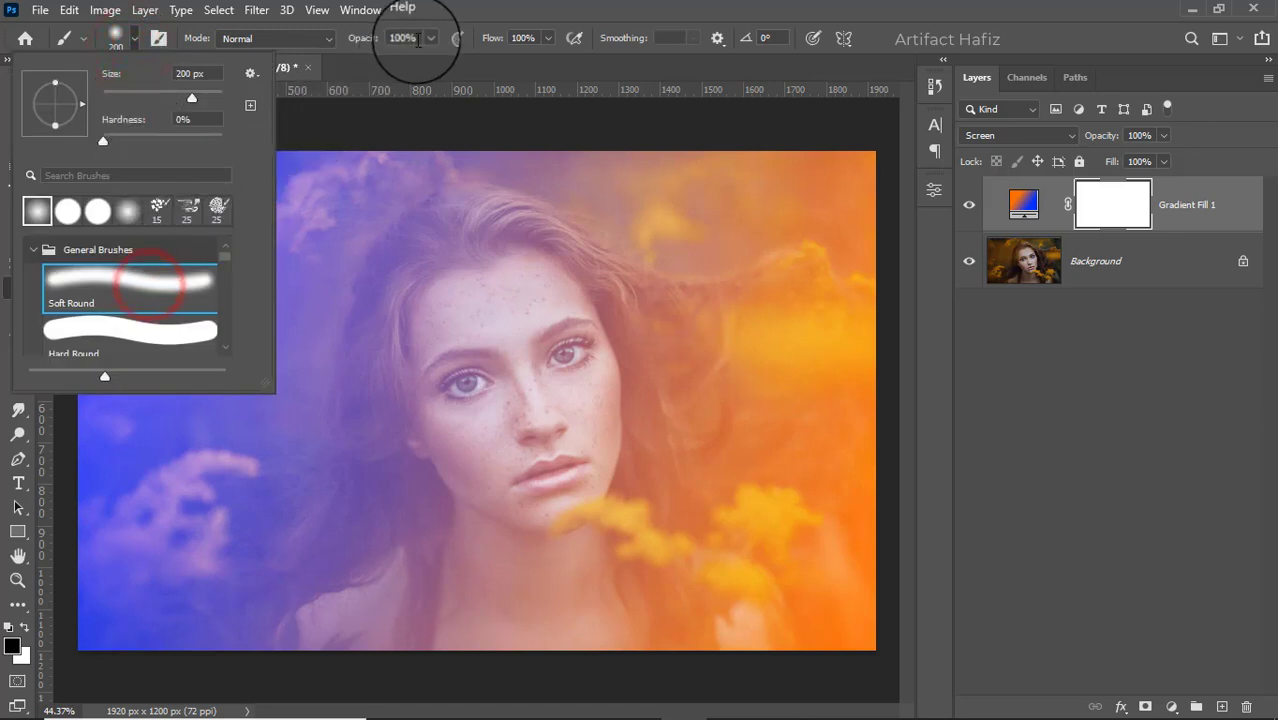
pyautogui.click(430, 38)
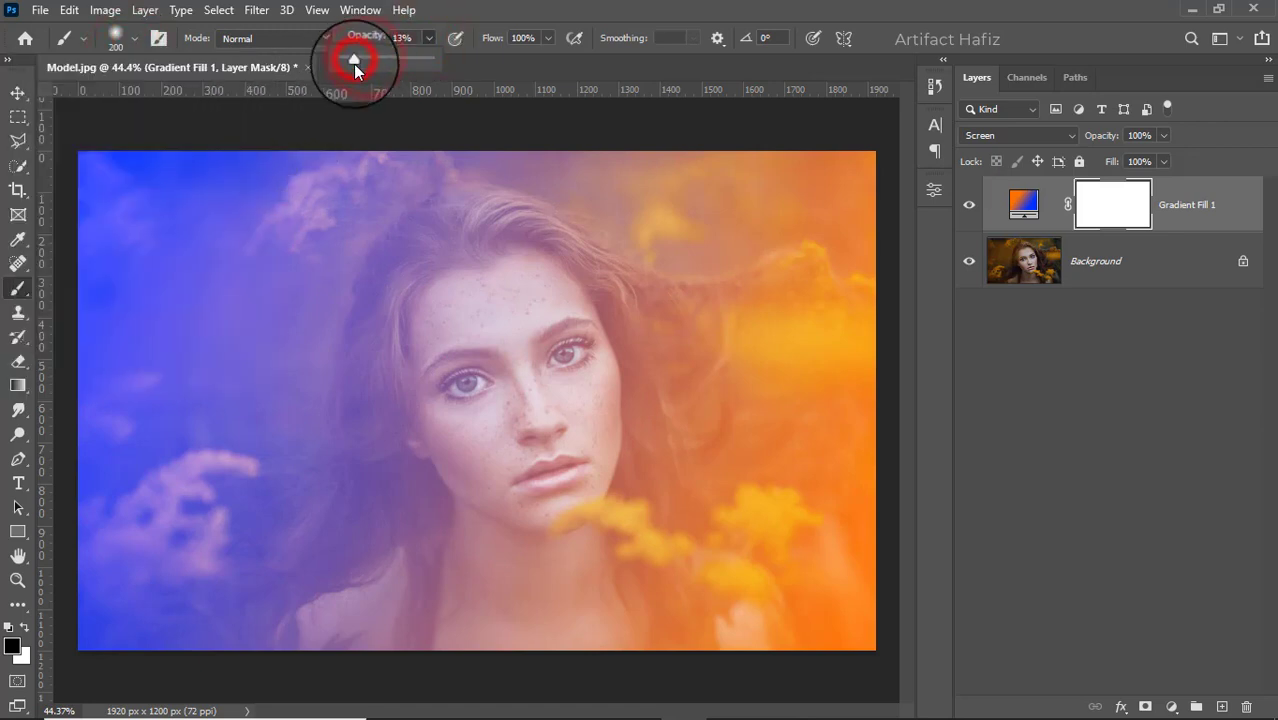
pyautogui.click(23, 629)
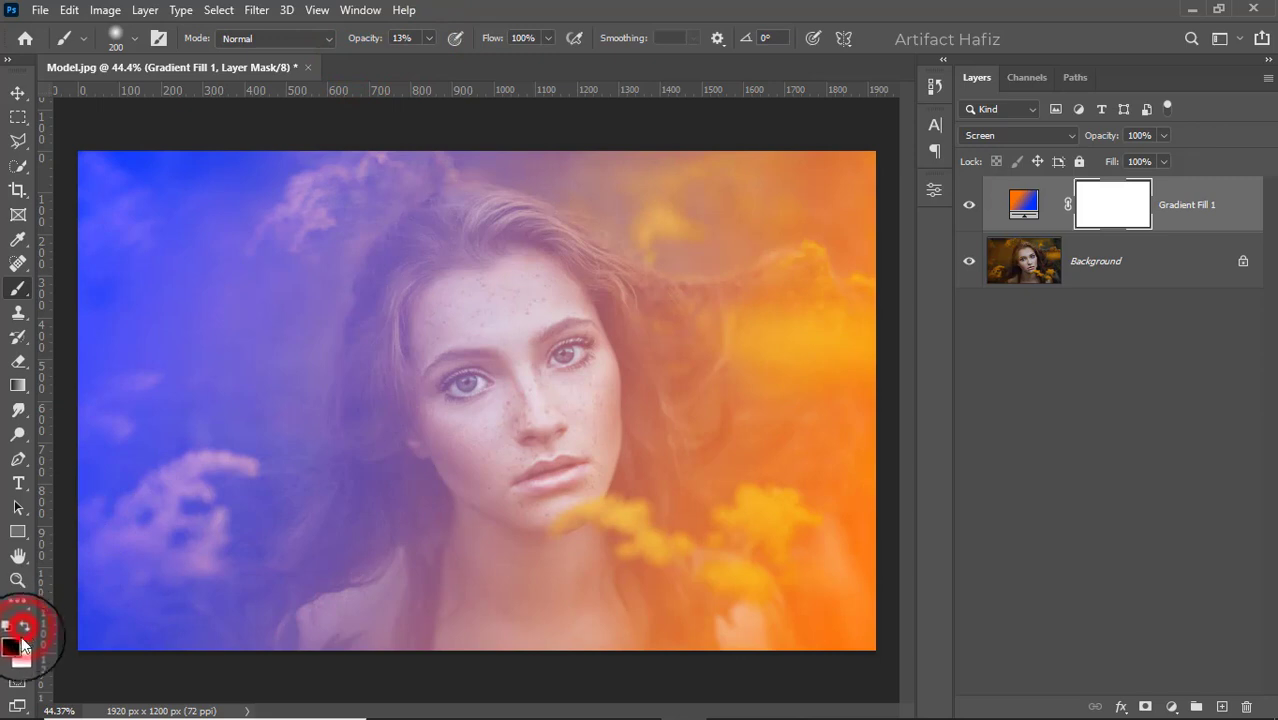
pyautogui.press(']')
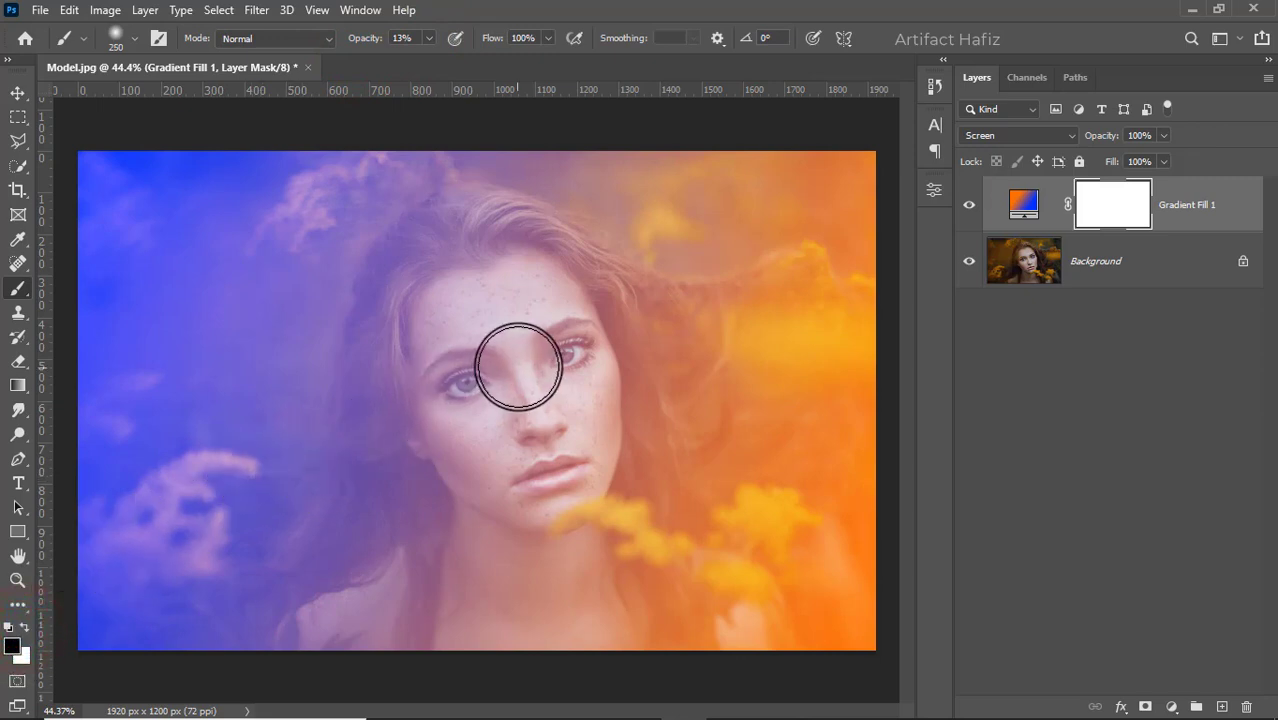
# Step: Paint black on the gradient's mask over the woman's forehead, eyes, cheeks and mouth to reduce the colour tint there
pyautogui.moveTo(442, 325); pyautogui.dragTo(498, 468)
pyautogui.moveTo(466, 298); pyautogui.dragTo(537, 518)
pyautogui.moveTo(512, 295)
pyautogui.mouseDown()
pyautogui.moveTo(545, 326)
pyautogui.moveTo(548, 492)
pyautogui.mouseUp()
pyautogui.moveTo(445, 351)
pyautogui.mouseDown()
pyautogui.moveTo(573, 519)
pyautogui.moveTo(570, 540)
pyautogui.mouseUp()
pyautogui.moveTo(489, 280)
pyautogui.mouseDown()
pyautogui.moveTo(549, 415)
pyautogui.moveTo(508, 476)
pyautogui.mouseUp()
pyautogui.moveTo(431, 365); pyautogui.dragTo(536, 556)
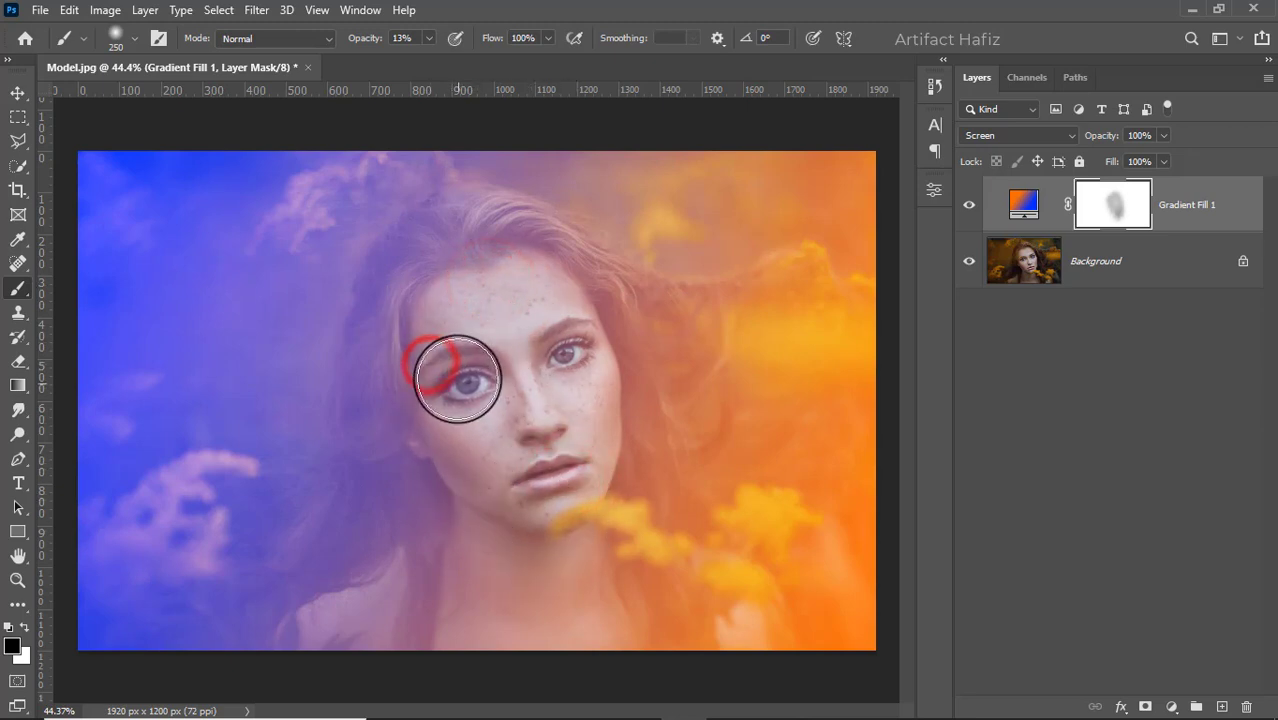
pyautogui.moveTo(456, 377); pyautogui.dragTo(476, 377)
pyautogui.moveTo(552, 354); pyautogui.dragTo(588, 457)
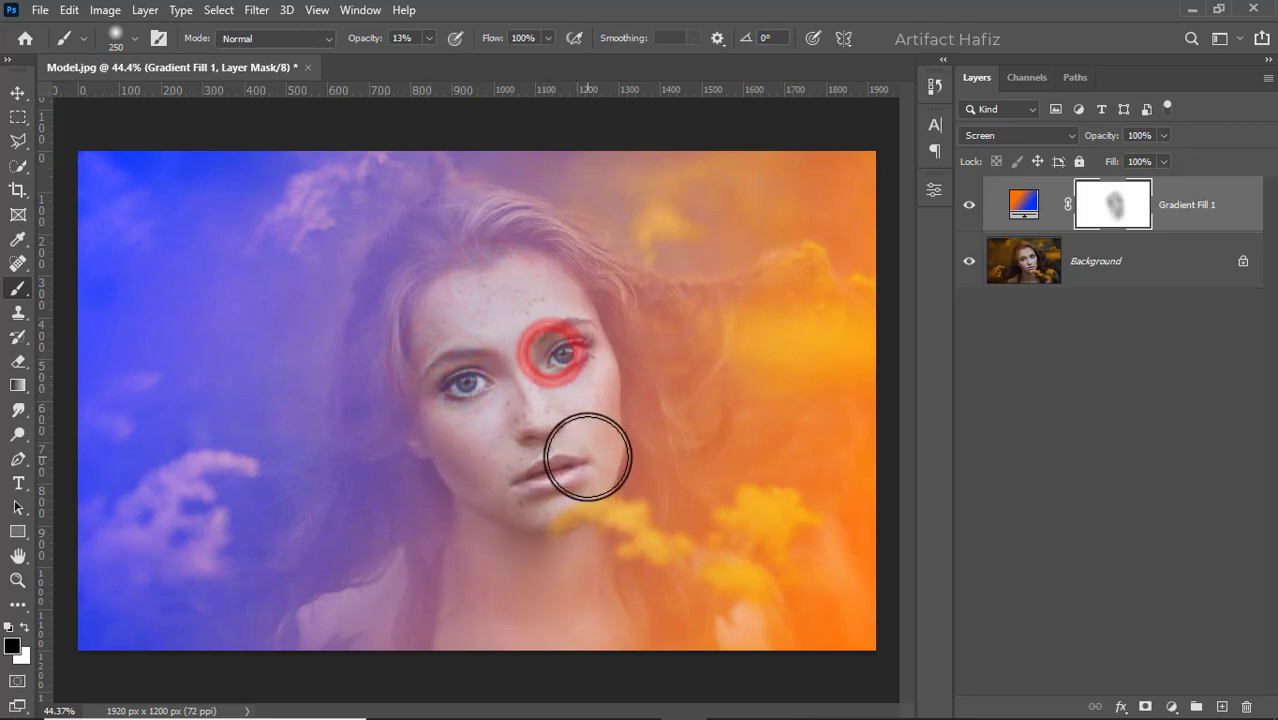
pyautogui.click(548, 478)
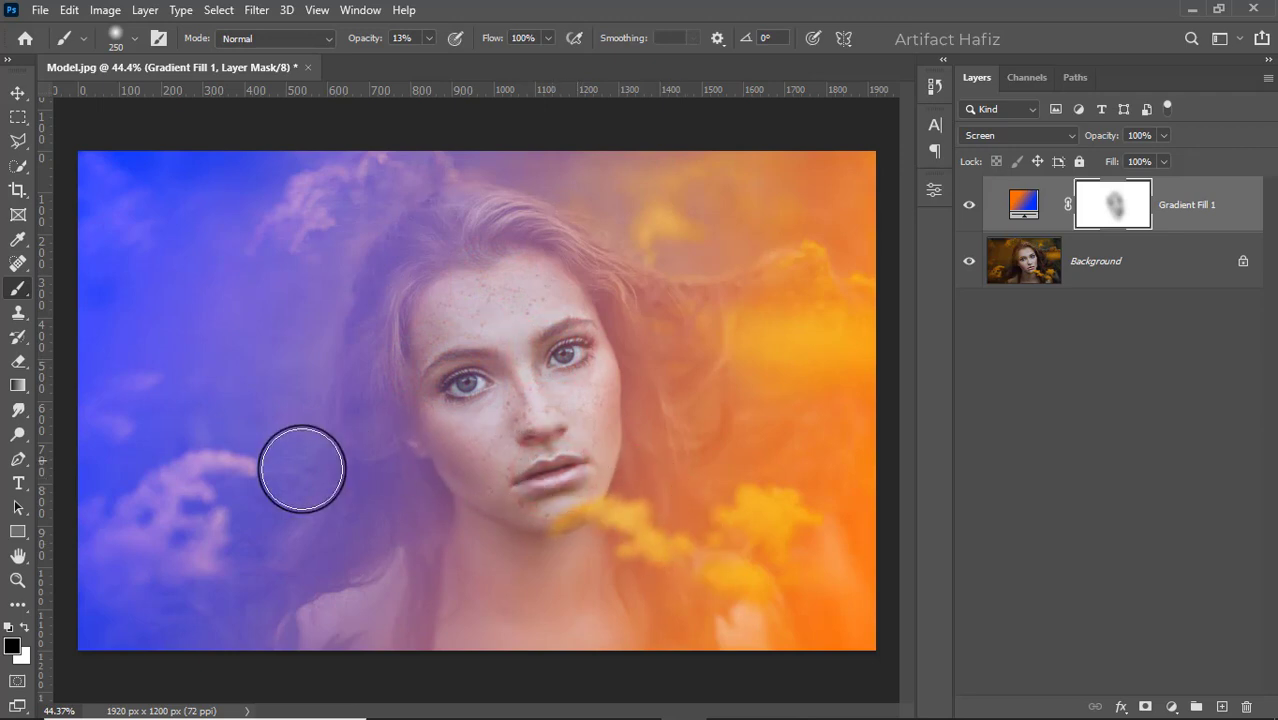
# Step: Switch the brush to white and paint lightly over the eyes, nose and lips to restore some of the tint
pyautogui.click(24, 626)
pyautogui.moveTo(438, 388); pyautogui.dragTo(490, 380)
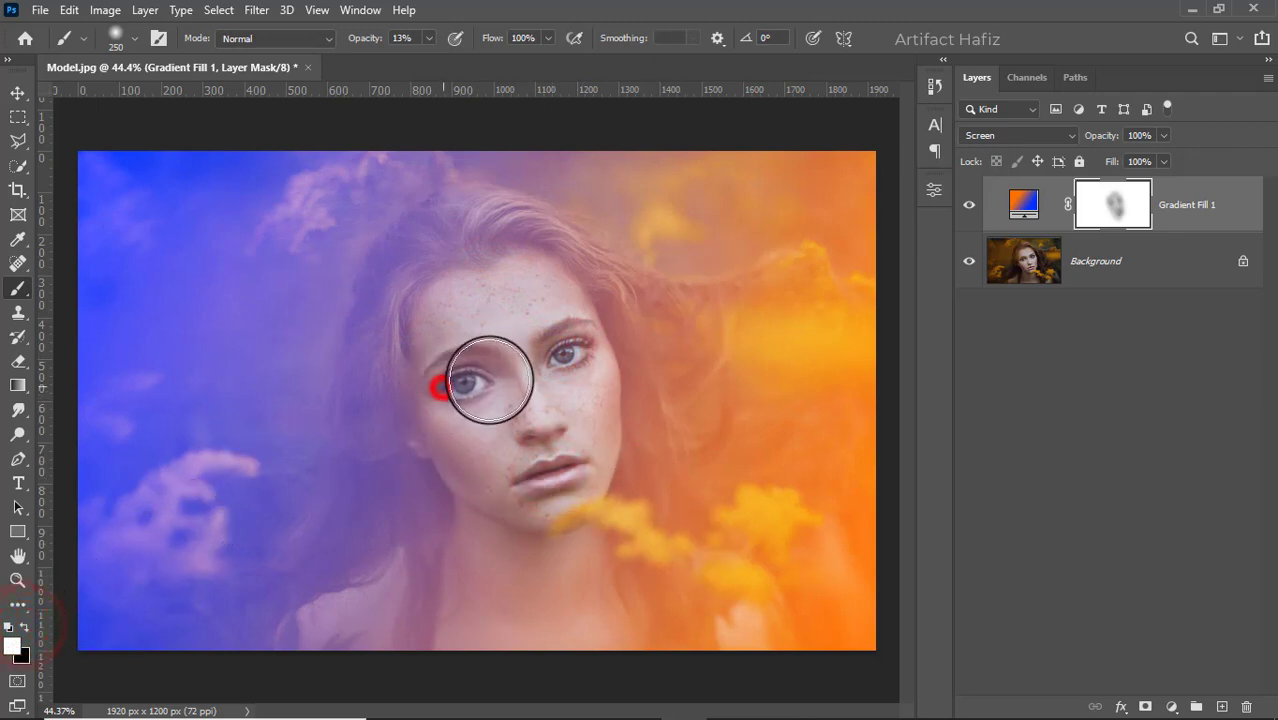
pyautogui.click(548, 357)
pyautogui.click(460, 390)
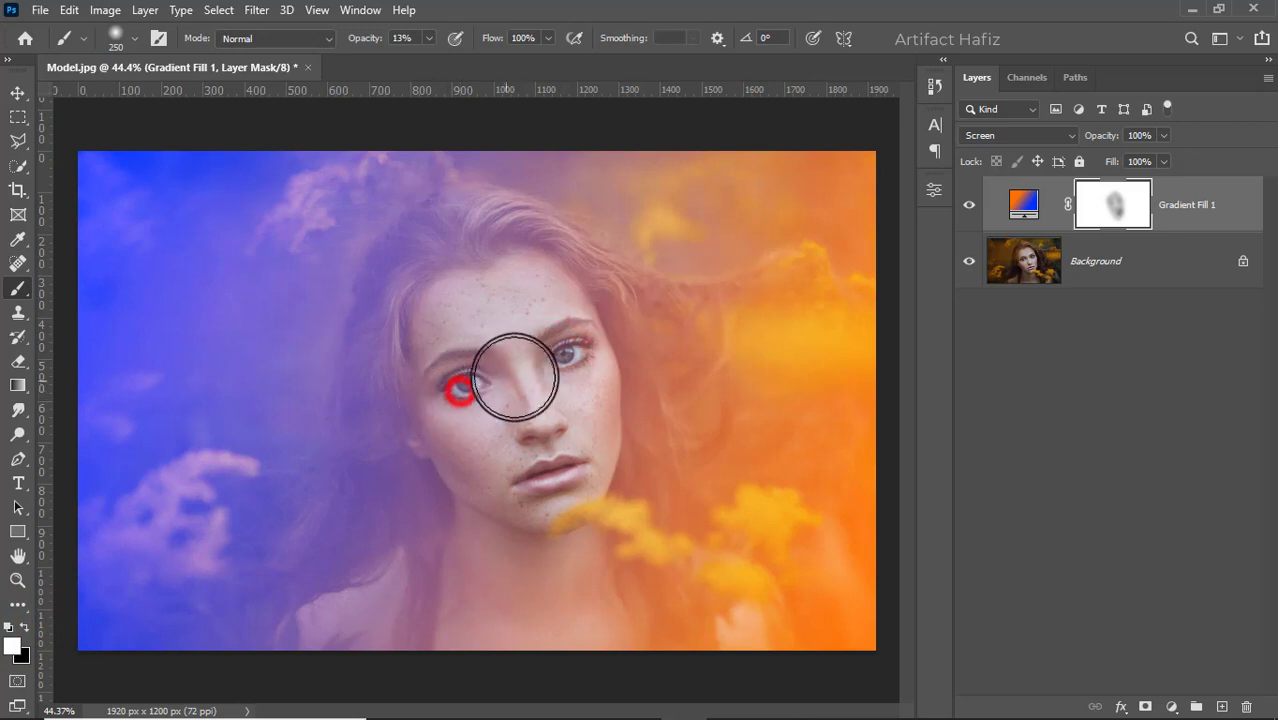
pyautogui.click(558, 353)
pyautogui.click(523, 390)
pyautogui.click(551, 480)
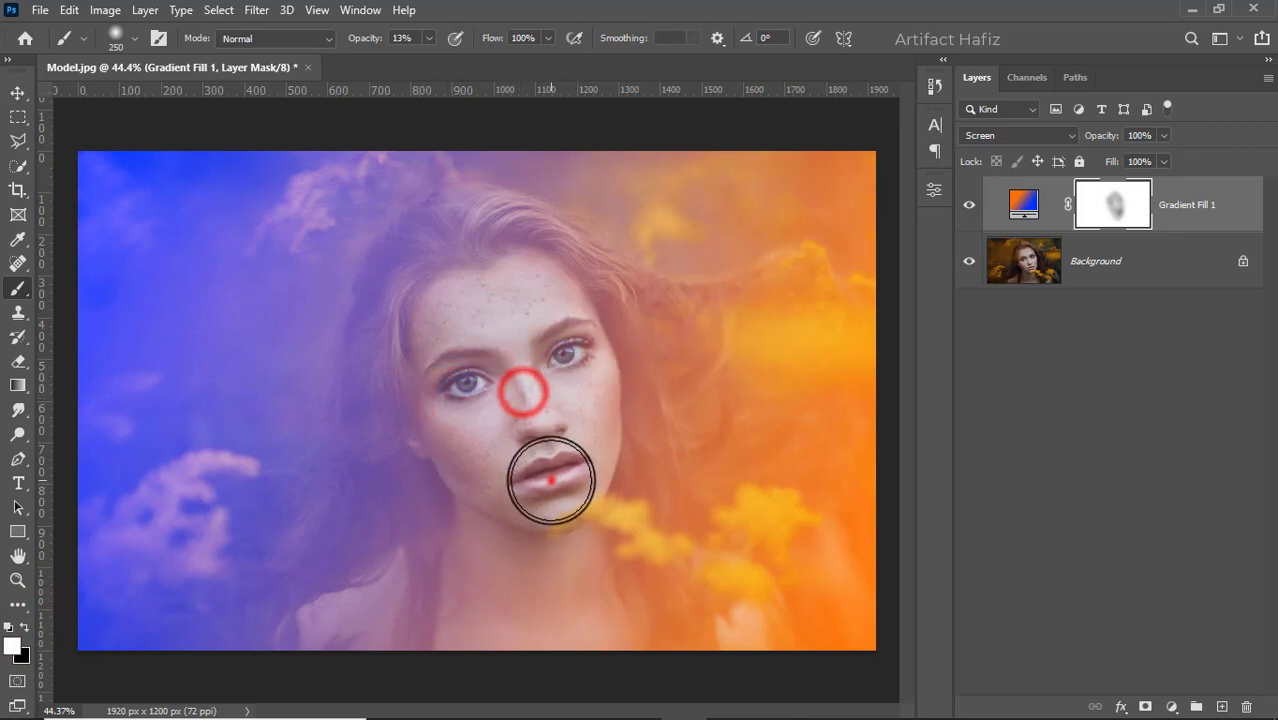
pyautogui.click(531, 443)
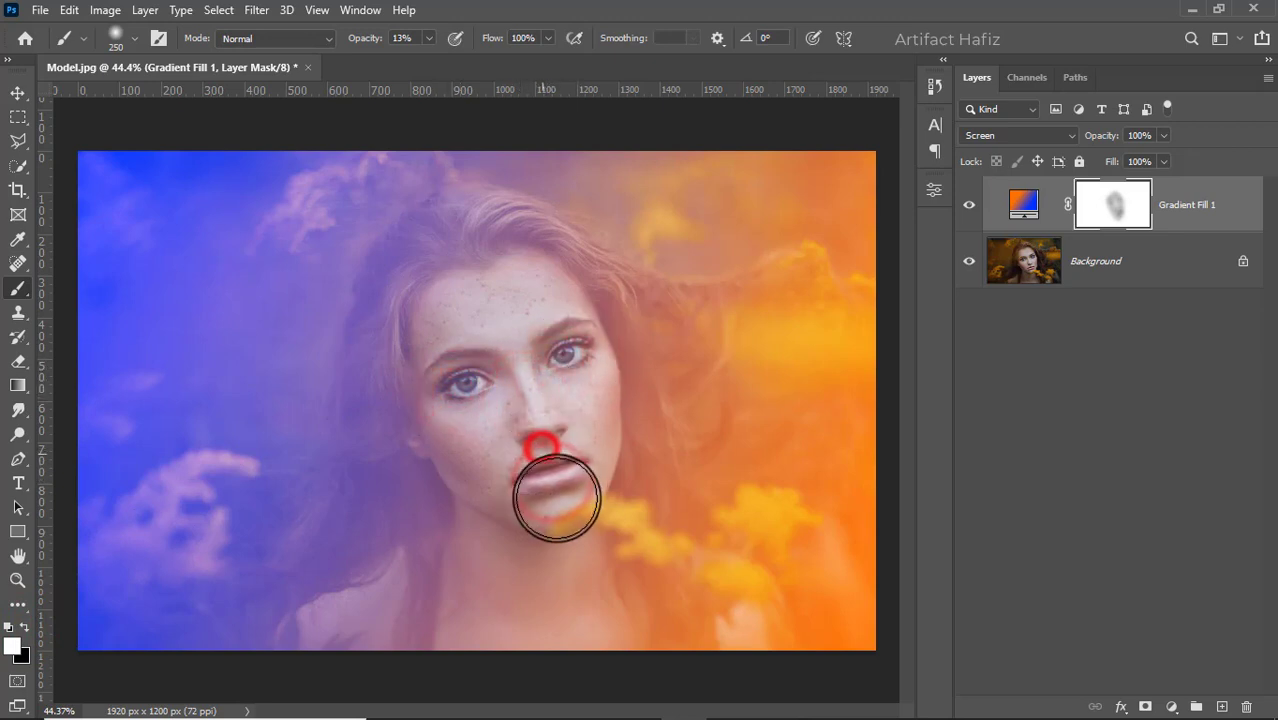
# Step: Add a Brightness/Contrast adjustment layer above Gradient Fill 1 and set Brightness to -24
pyautogui.click(1177, 219)
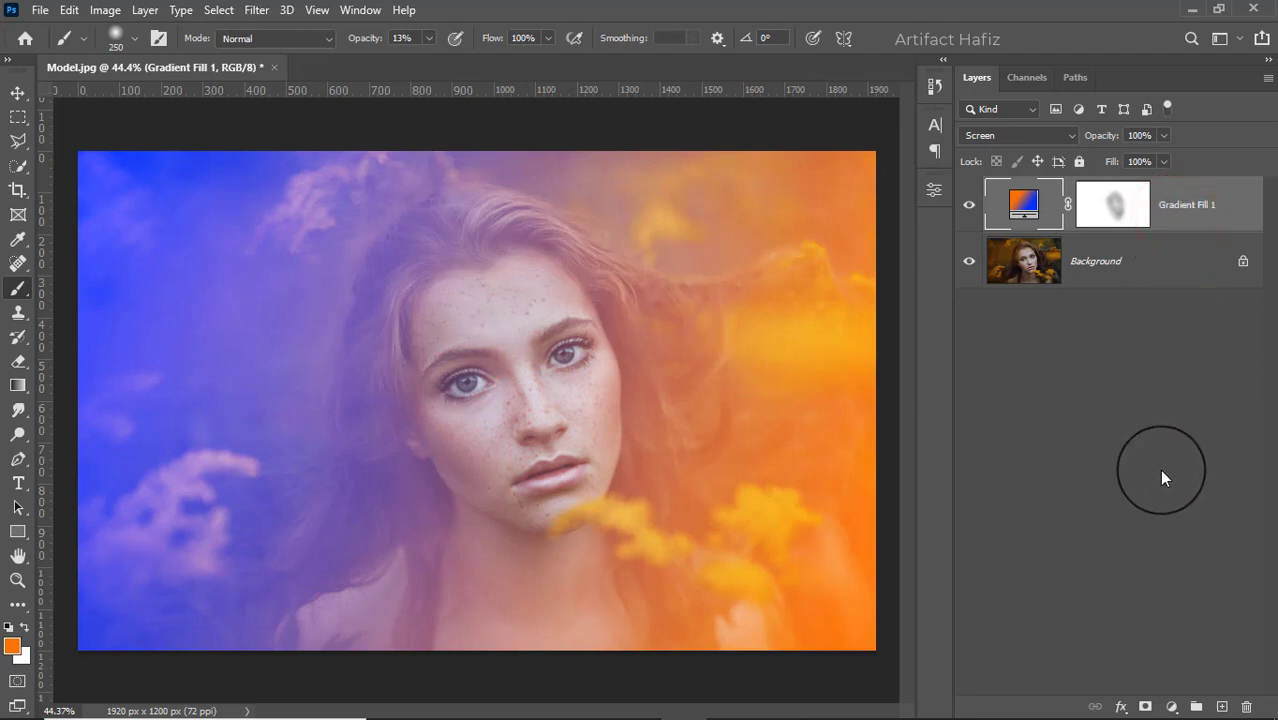
pyautogui.click(1170, 704)
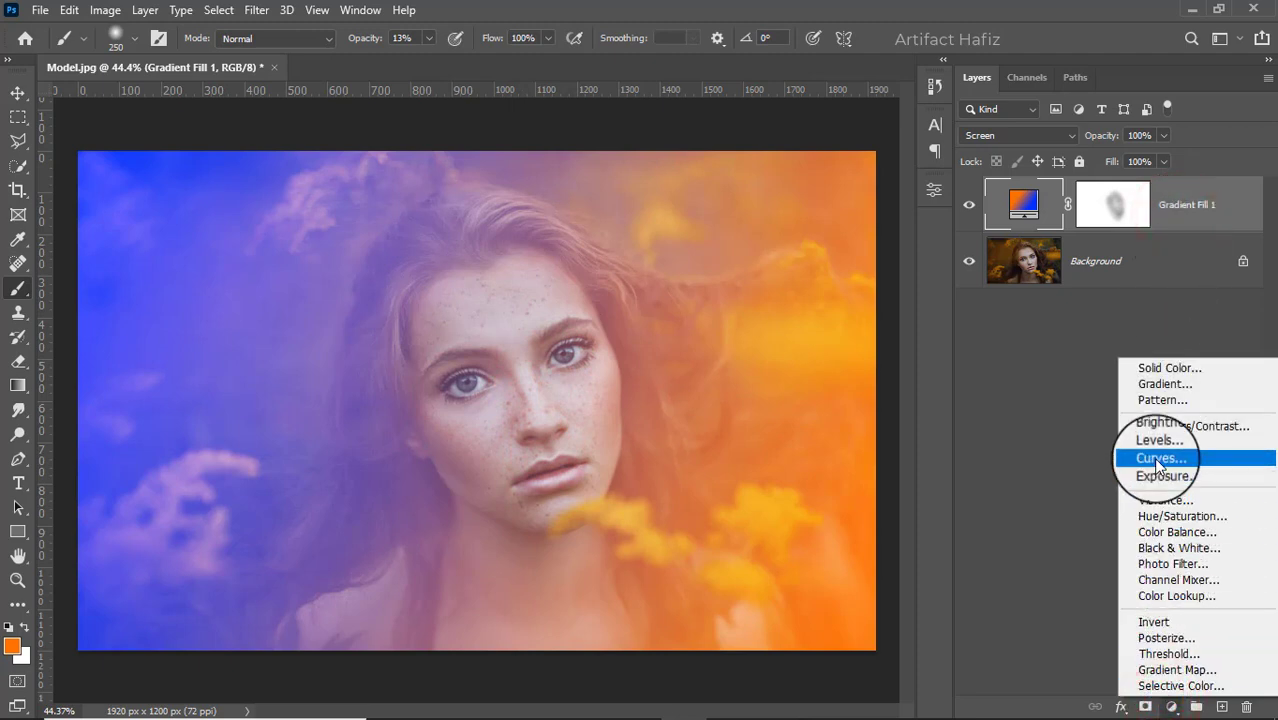
pyautogui.click(1160, 426)
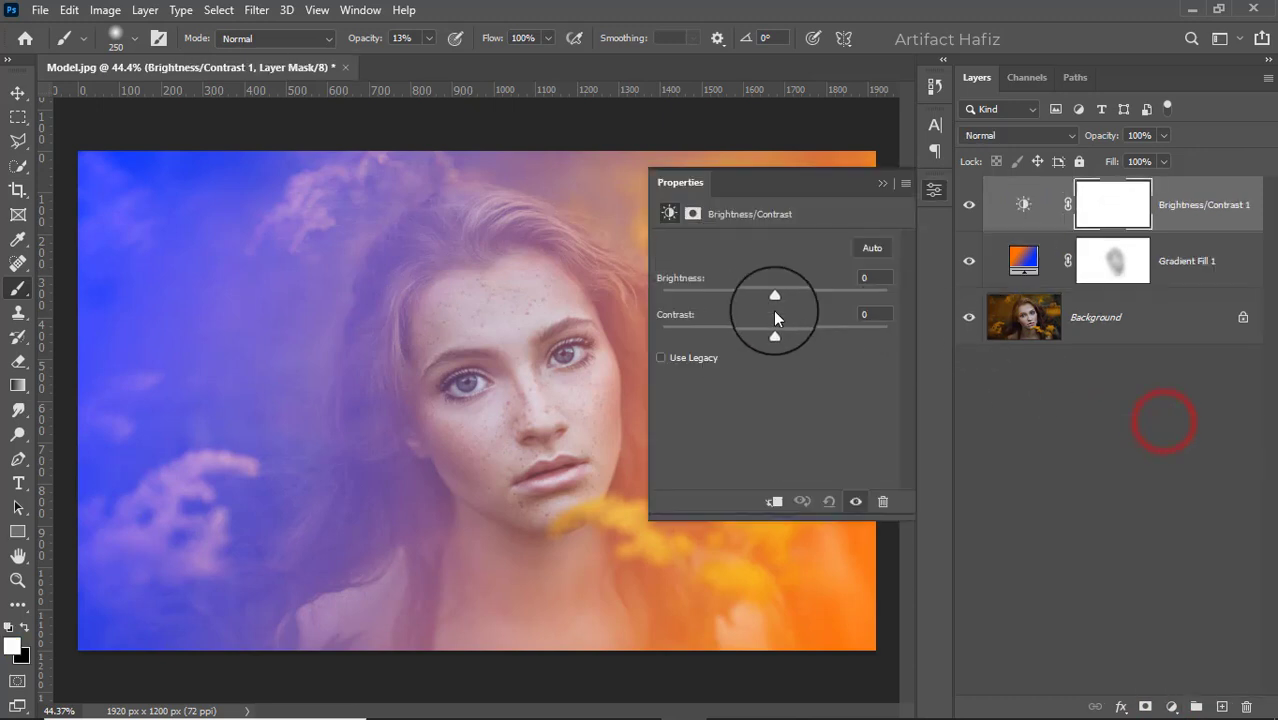
pyautogui.moveTo(770, 297)
pyautogui.mouseDown()
pyautogui.moveTo(727, 294)
pyautogui.moveTo(757, 299)
pyautogui.mouseUp()
pyautogui.click(882, 184)
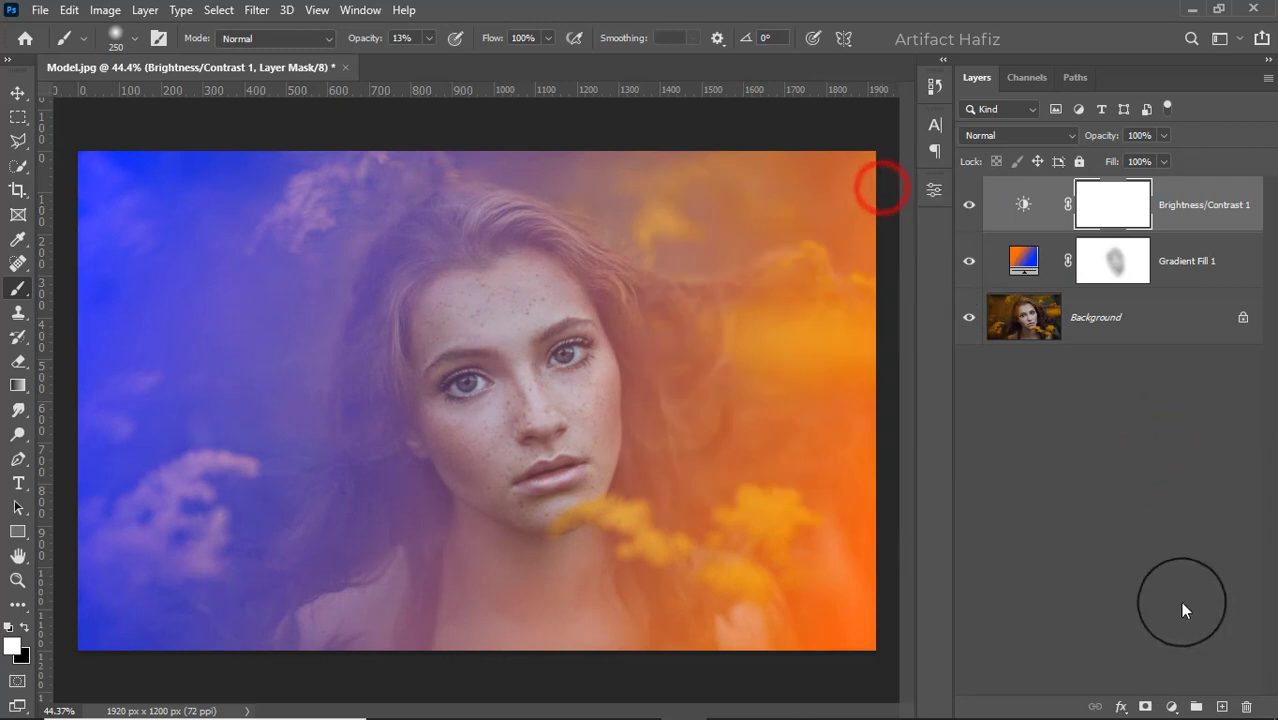
# Step: Add a Curves adjustment layer and shape a gentle S-curve on RGB, raising the highlights and lowering the shadows
pyautogui.click(1170, 707)
pyautogui.click(1141, 470)
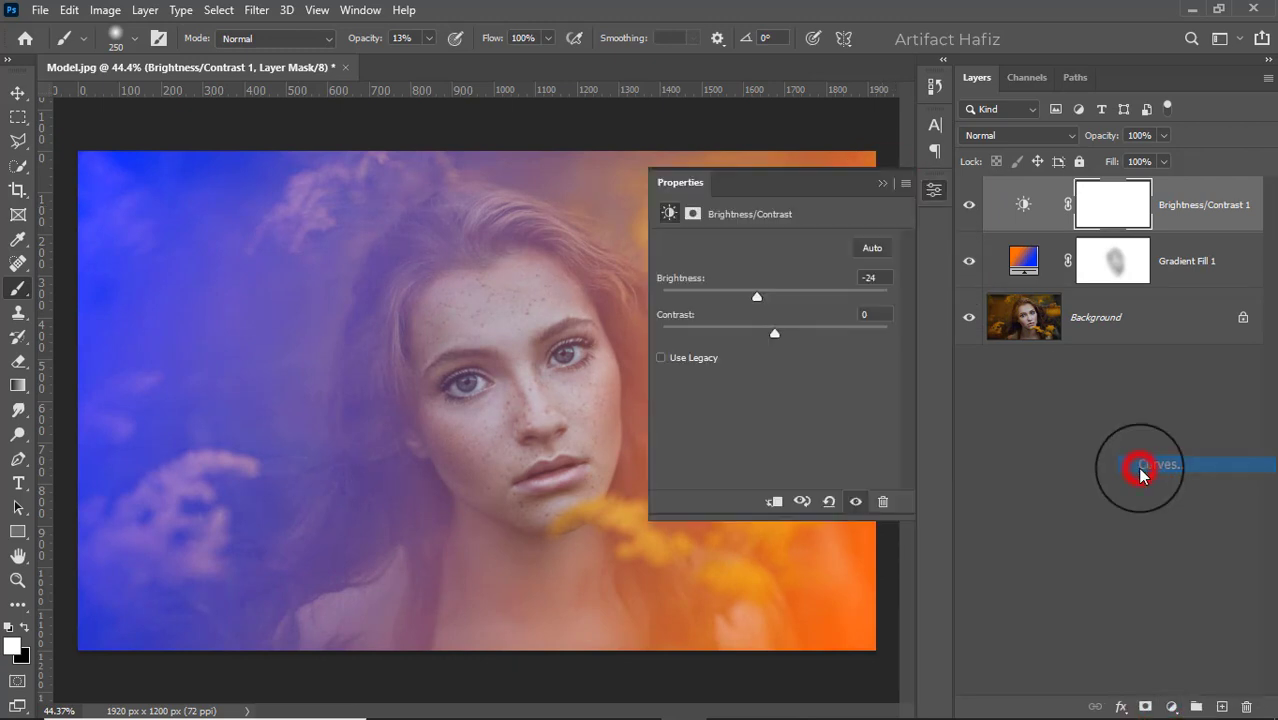
pyautogui.click(747, 428)
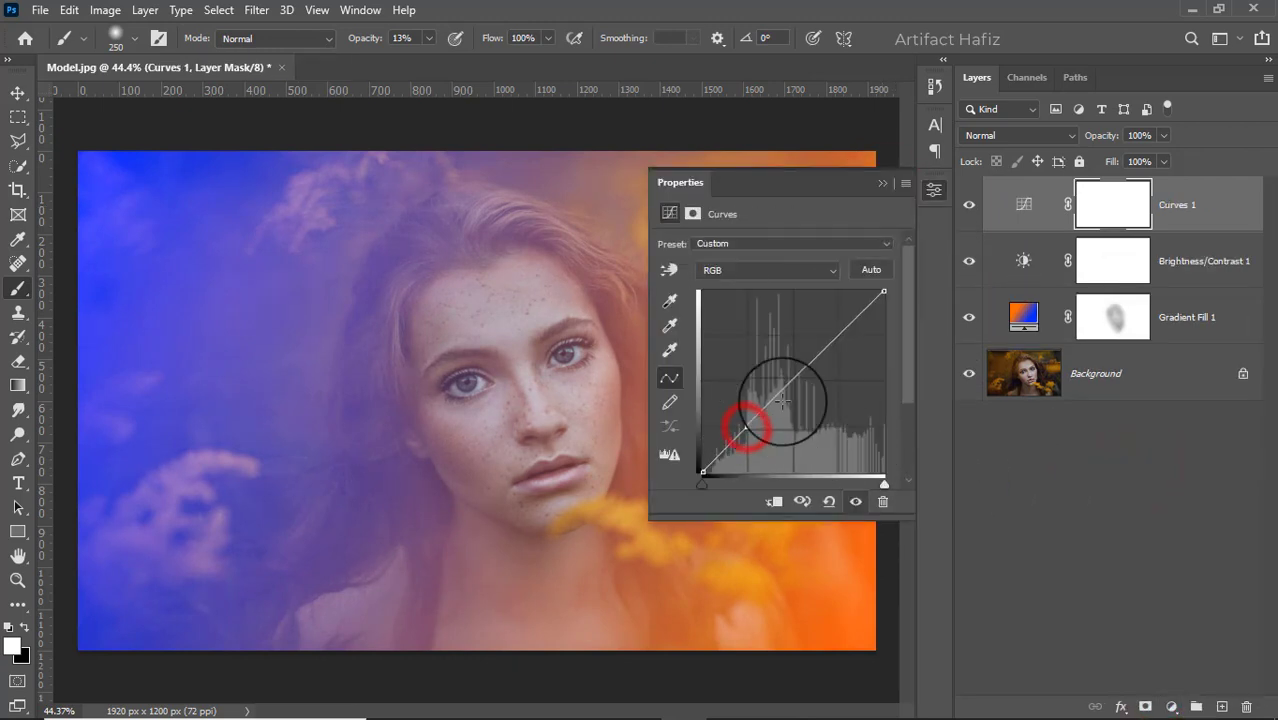
pyautogui.moveTo(837, 336); pyautogui.dragTo(840, 319)
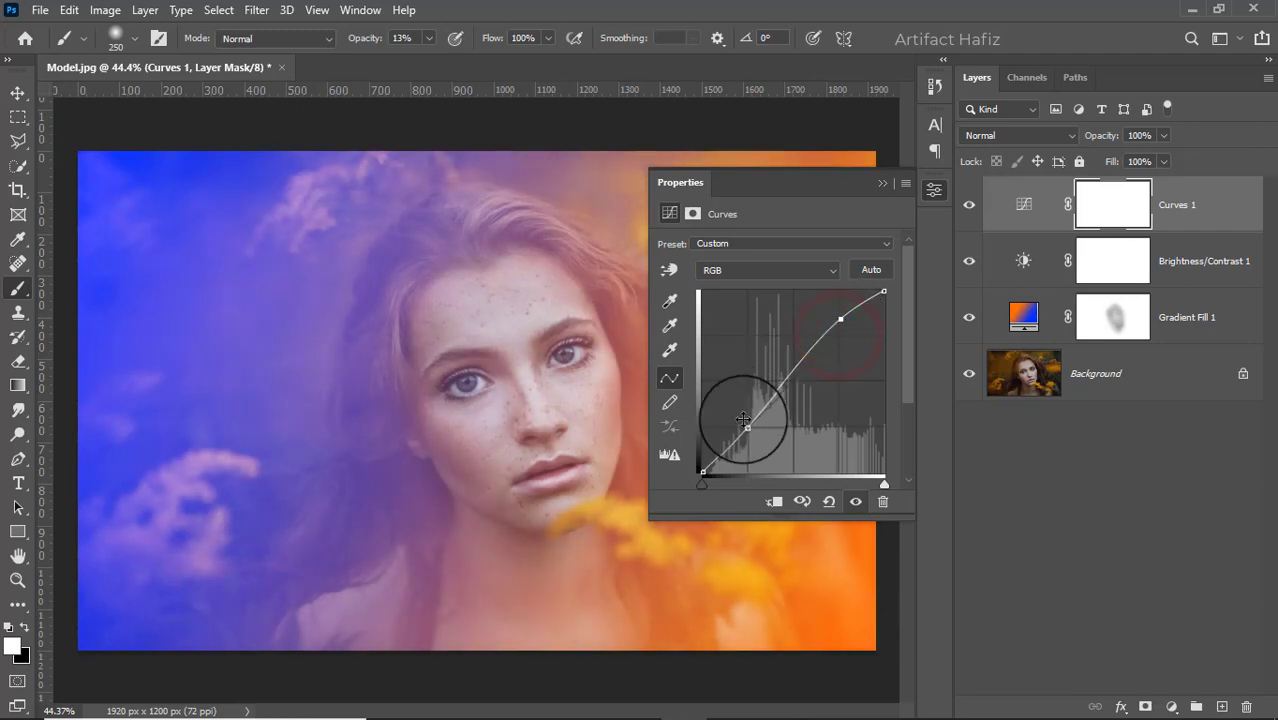
pyautogui.moveTo(747, 426); pyautogui.dragTo(751, 433)
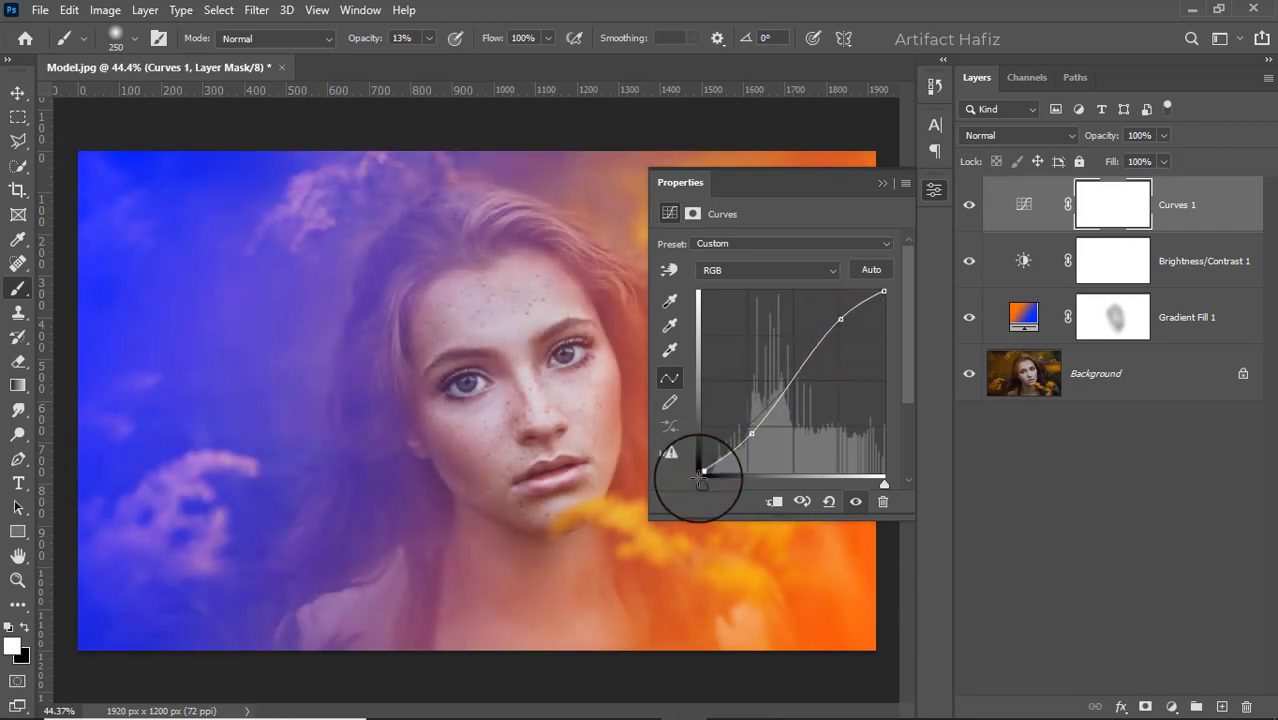
pyautogui.click(881, 183)
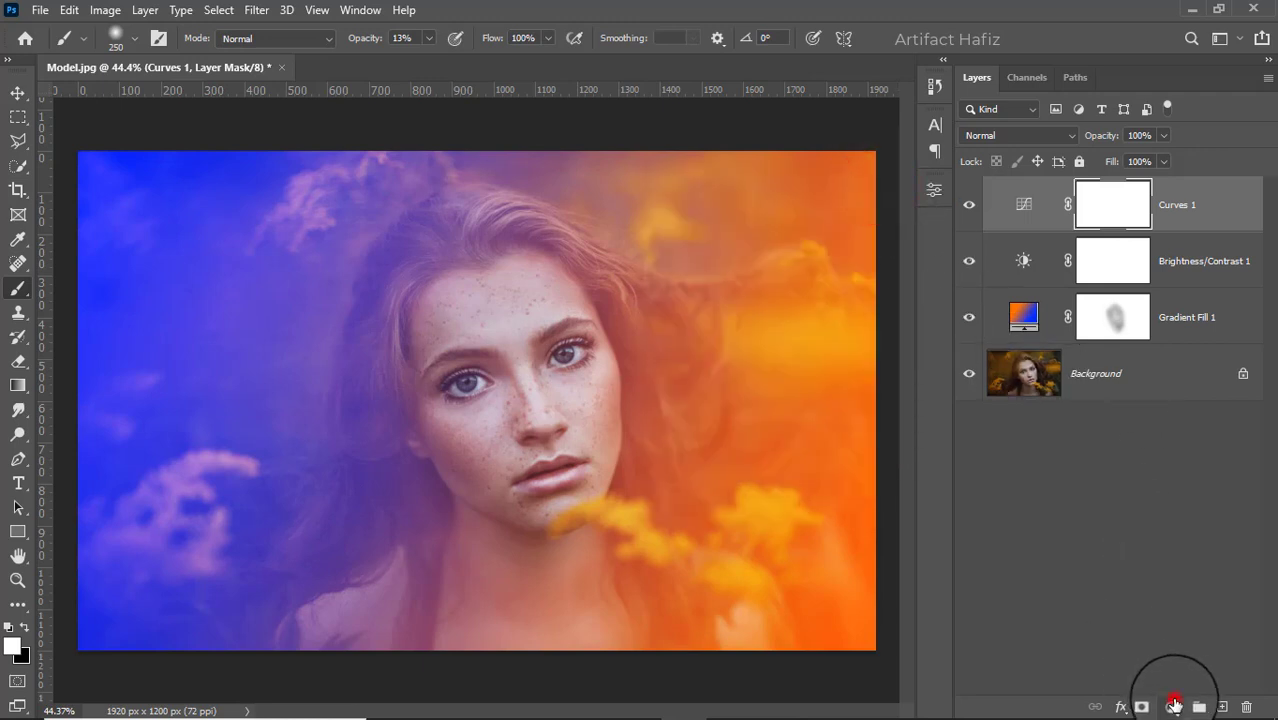
# Step: Add a Color Lookup adjustment layer using the Soft_Warming.look 3D LUT
pyautogui.click(1174, 706)
pyautogui.click(1162, 594)
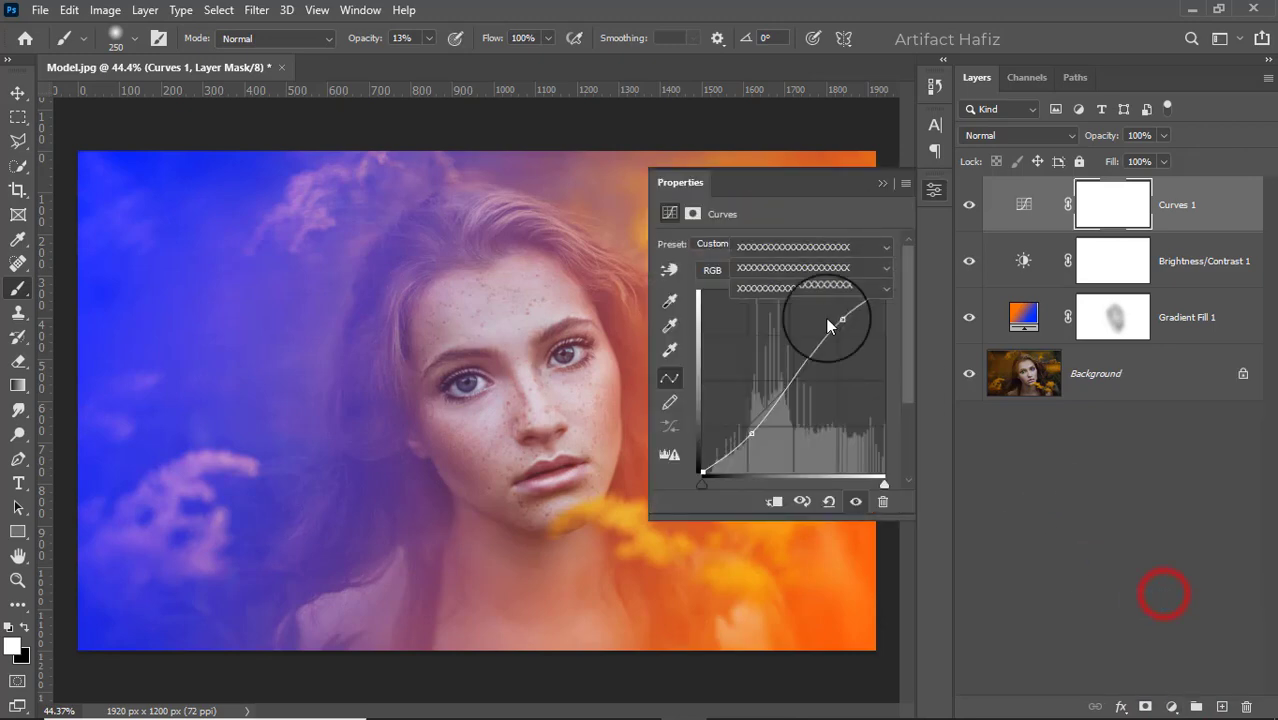
pyautogui.click(780, 245)
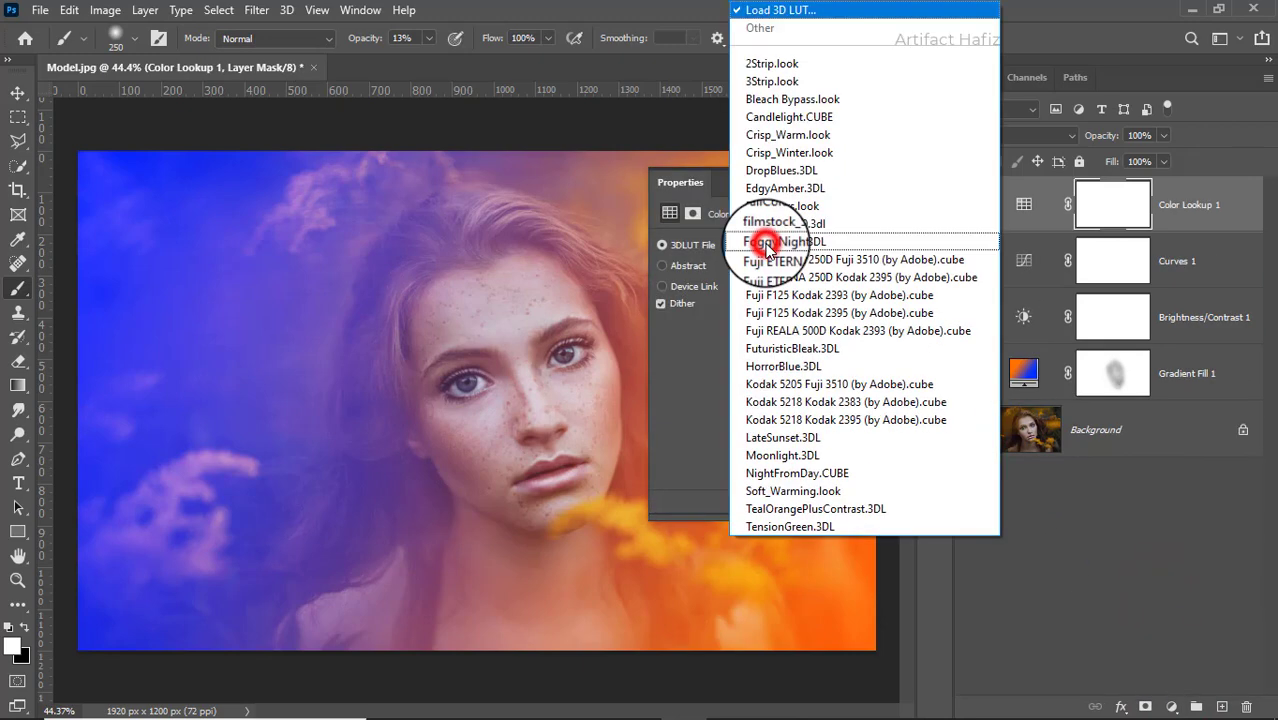
pyautogui.click(815, 491)
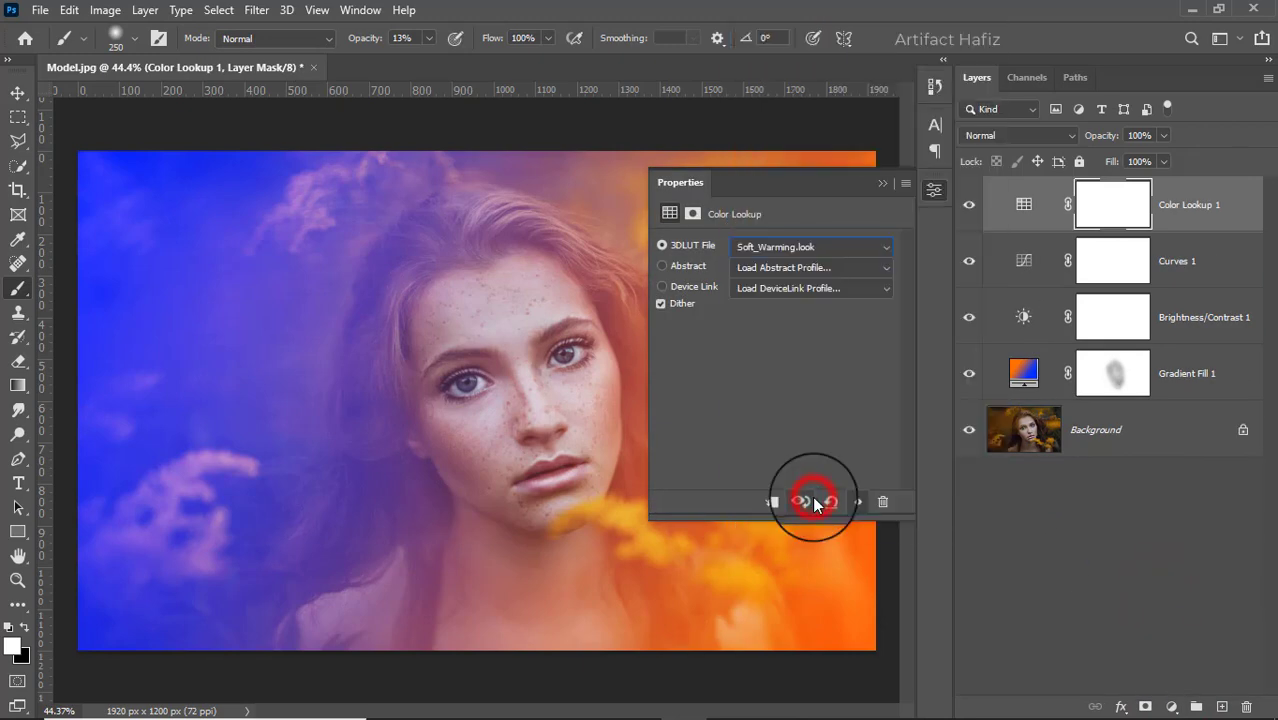
# Step: Try the Fuji F125 Kodak 2395 LUT on the Color Lookup layer and return to Soft_Warming.look
pyautogui.click(833, 247)
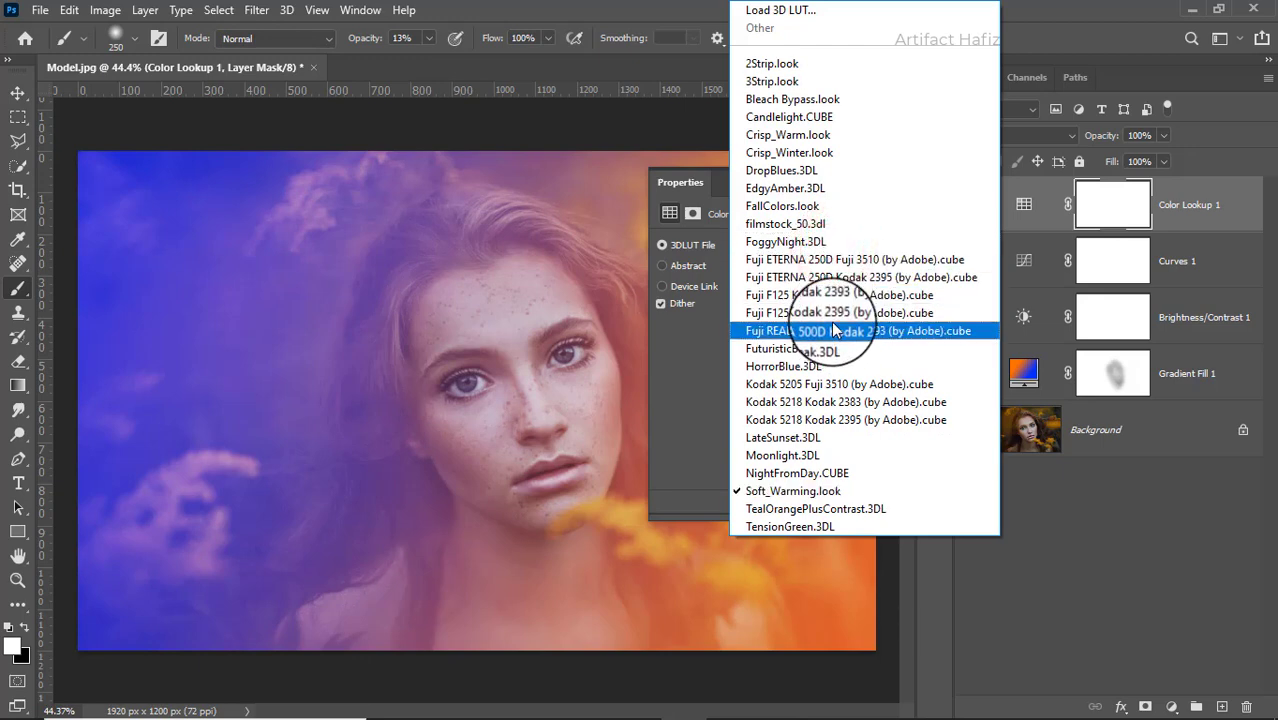
pyautogui.click(831, 318)
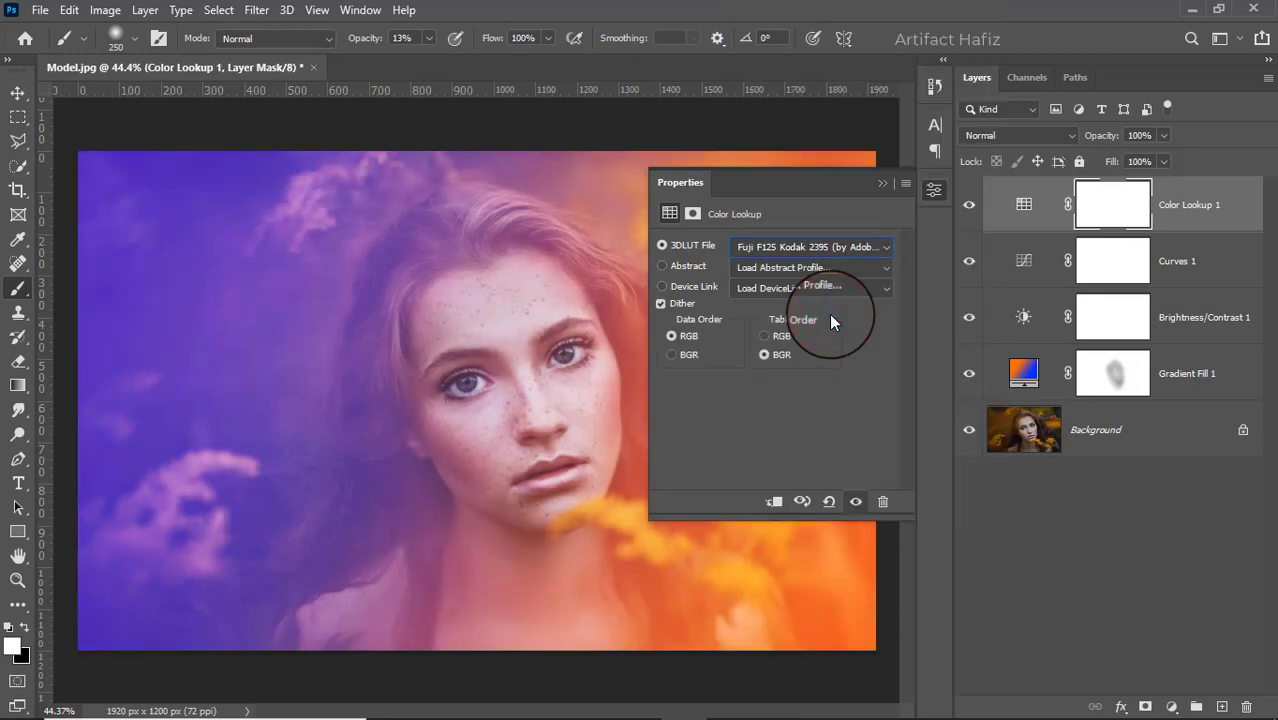
pyautogui.click(805, 246)
pyautogui.click(801, 491)
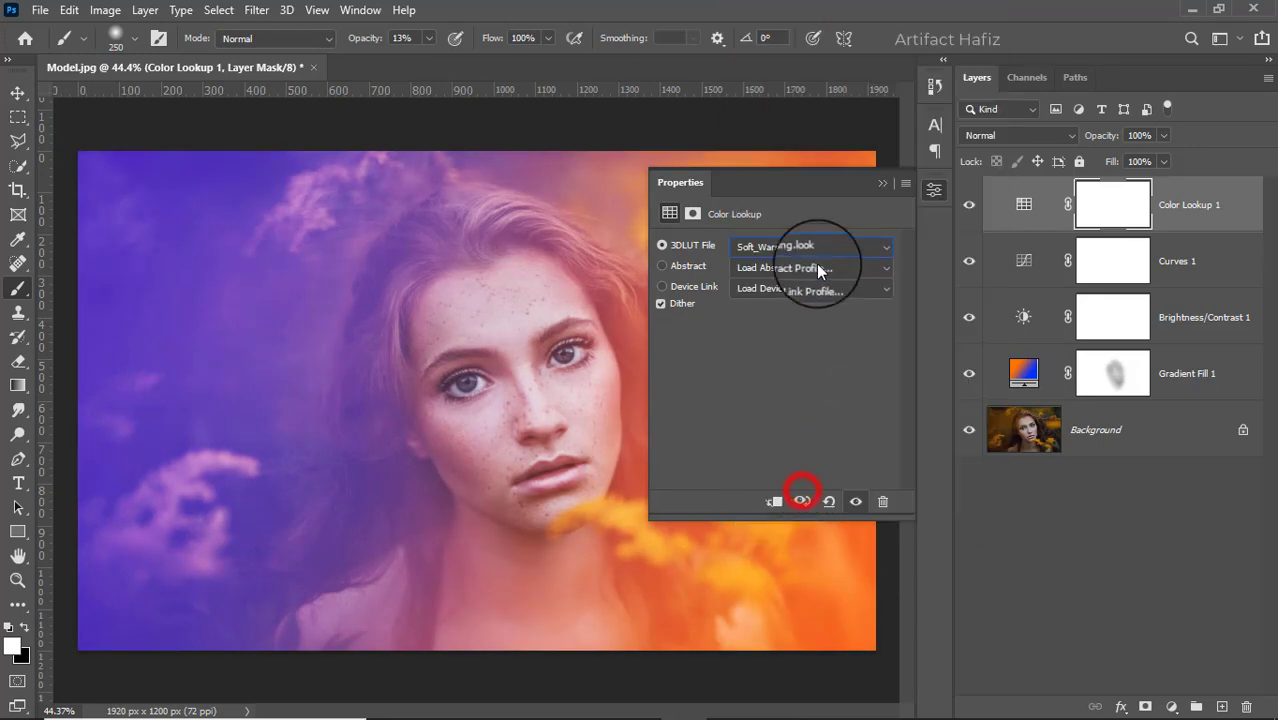
pyautogui.click(803, 238)
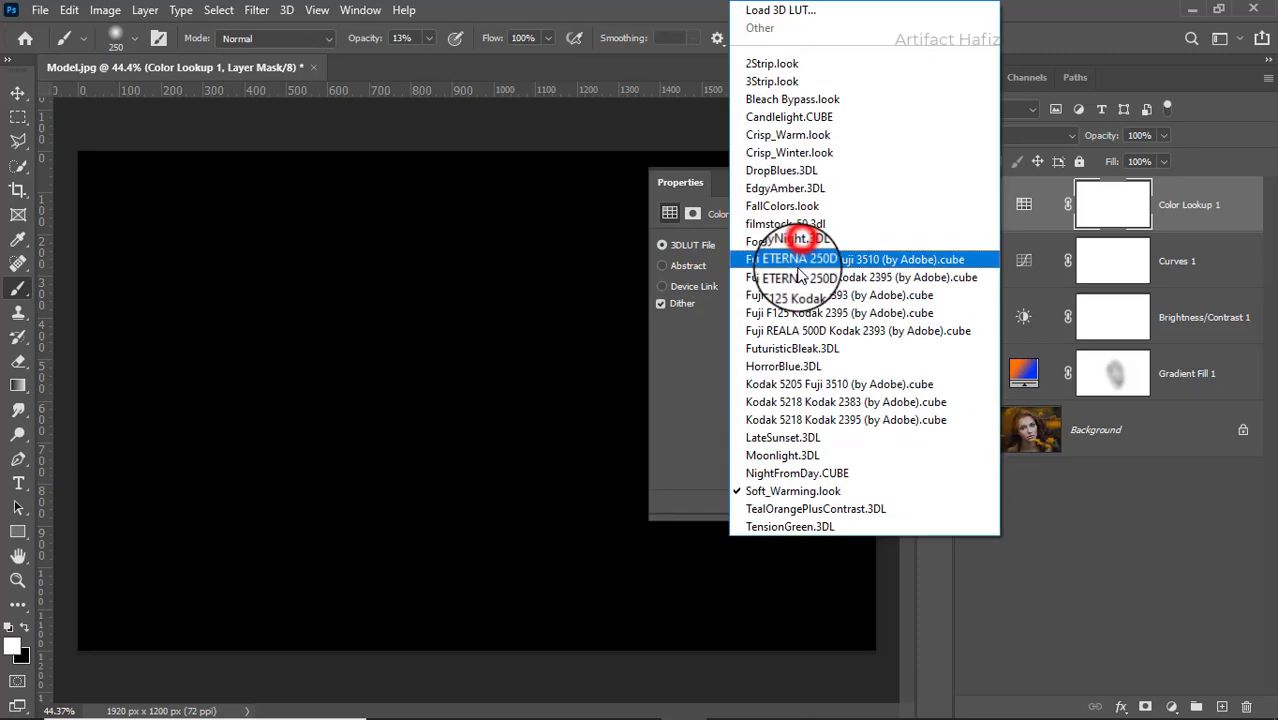
pyautogui.click(800, 491)
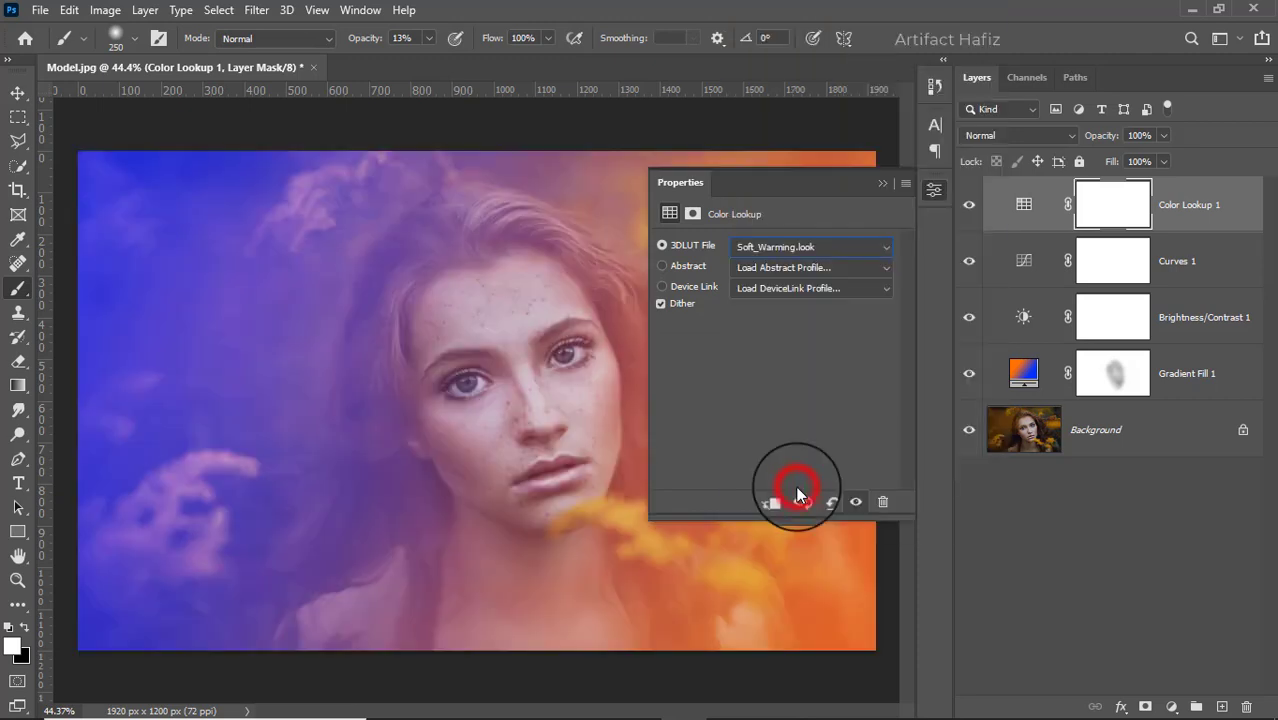
# Step: Compare the photo with the Color Lookup 1 layer hidden and shown
pyautogui.click(881, 185)
pyautogui.click(966, 206)
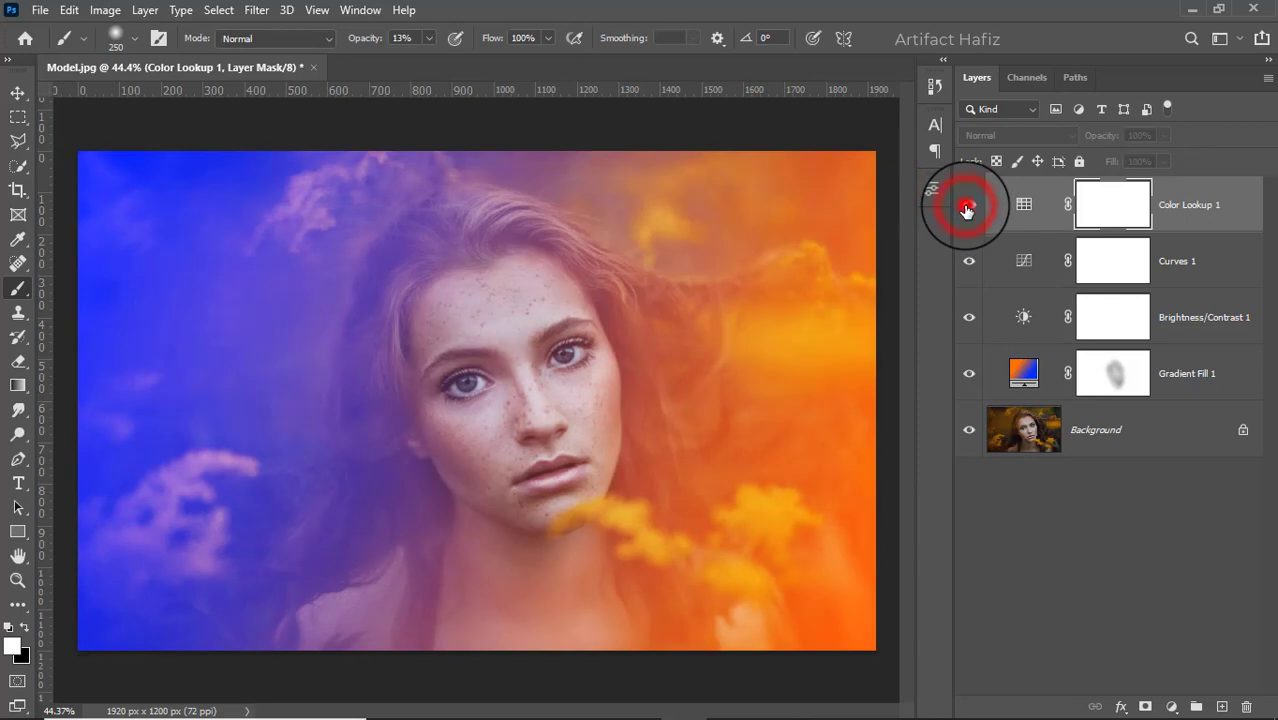
pyautogui.click(966, 207)
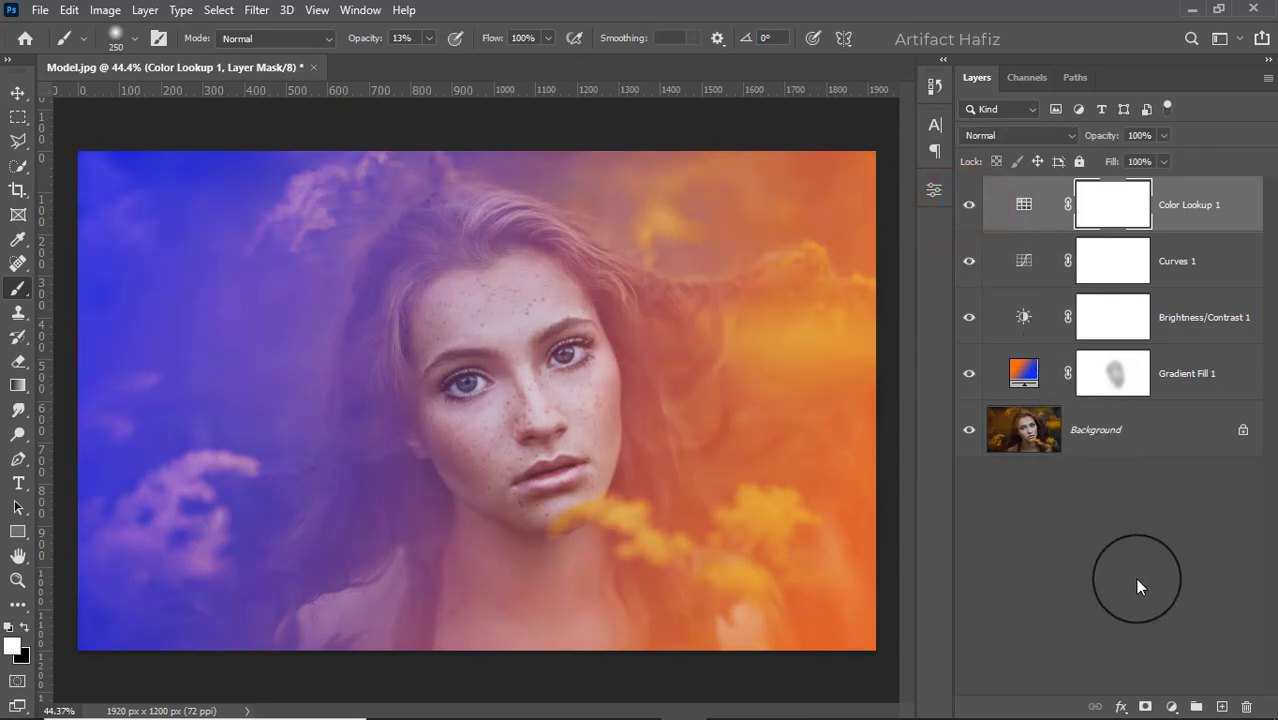
# Step: Add a Levels adjustment layer with RGB input levels of 26 for shadows, 1.09 for midtones and 234 for highlights
pyautogui.click(1170, 707)
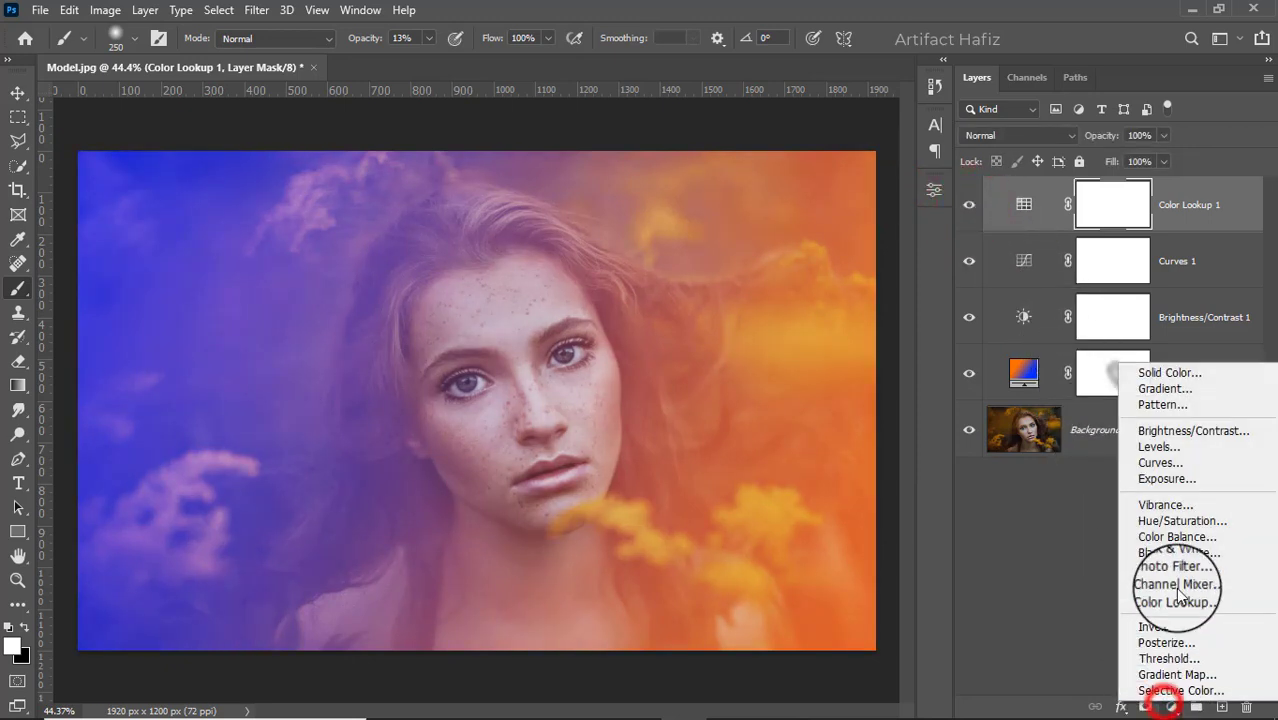
pyautogui.click(1166, 445)
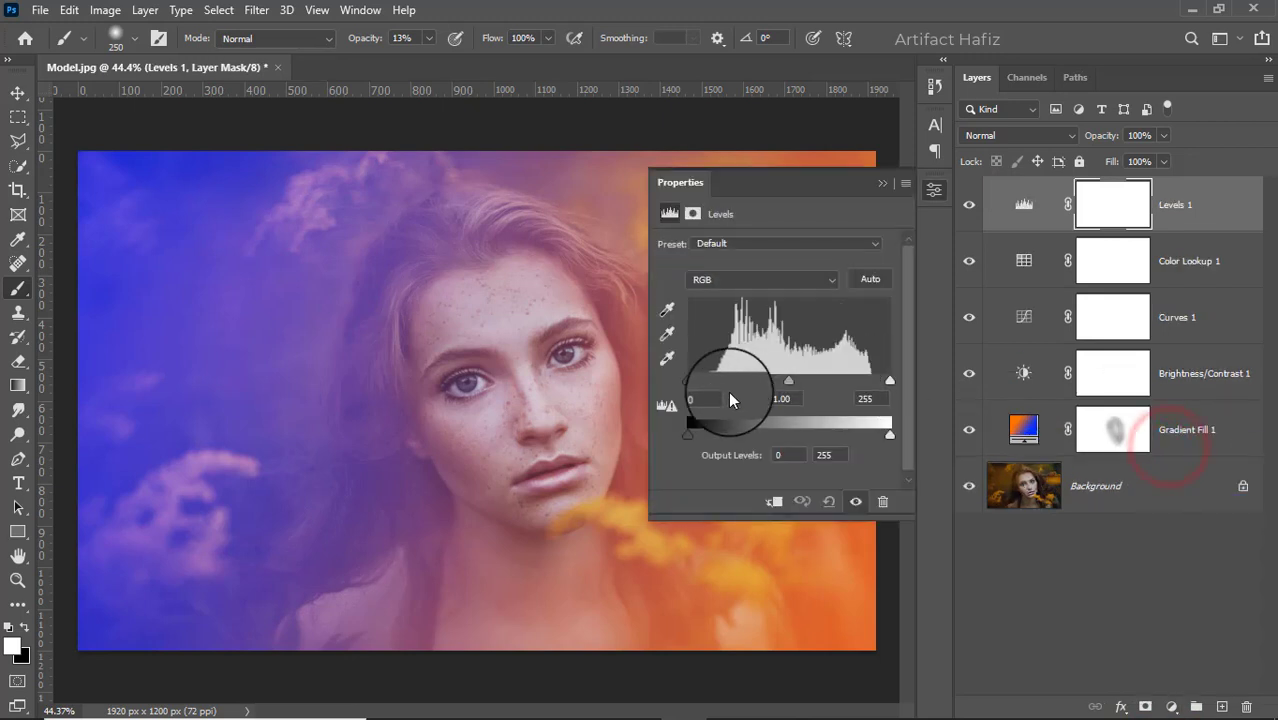
pyautogui.moveTo(700, 388); pyautogui.dragTo(708, 388)
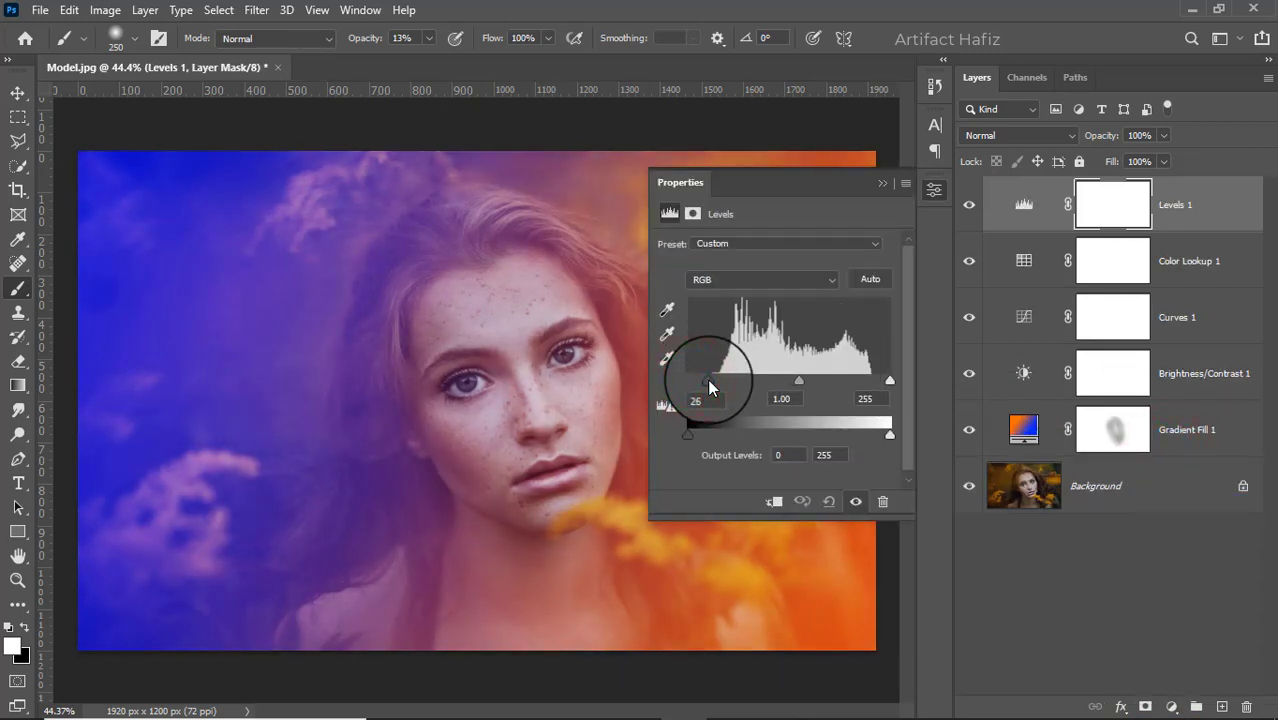
pyautogui.moveTo(890, 381); pyautogui.dragTo(872, 381)
pyautogui.moveTo(791, 381); pyautogui.dragTo(786, 381)
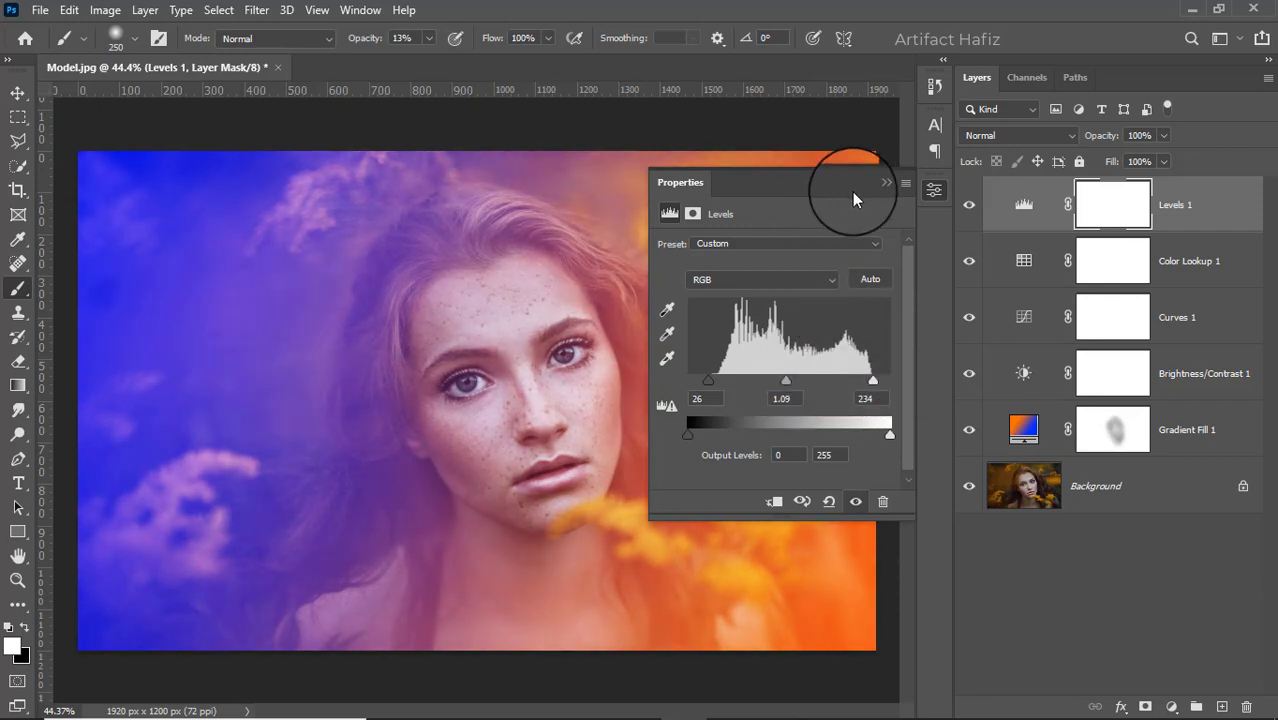
pyautogui.click(886, 184)
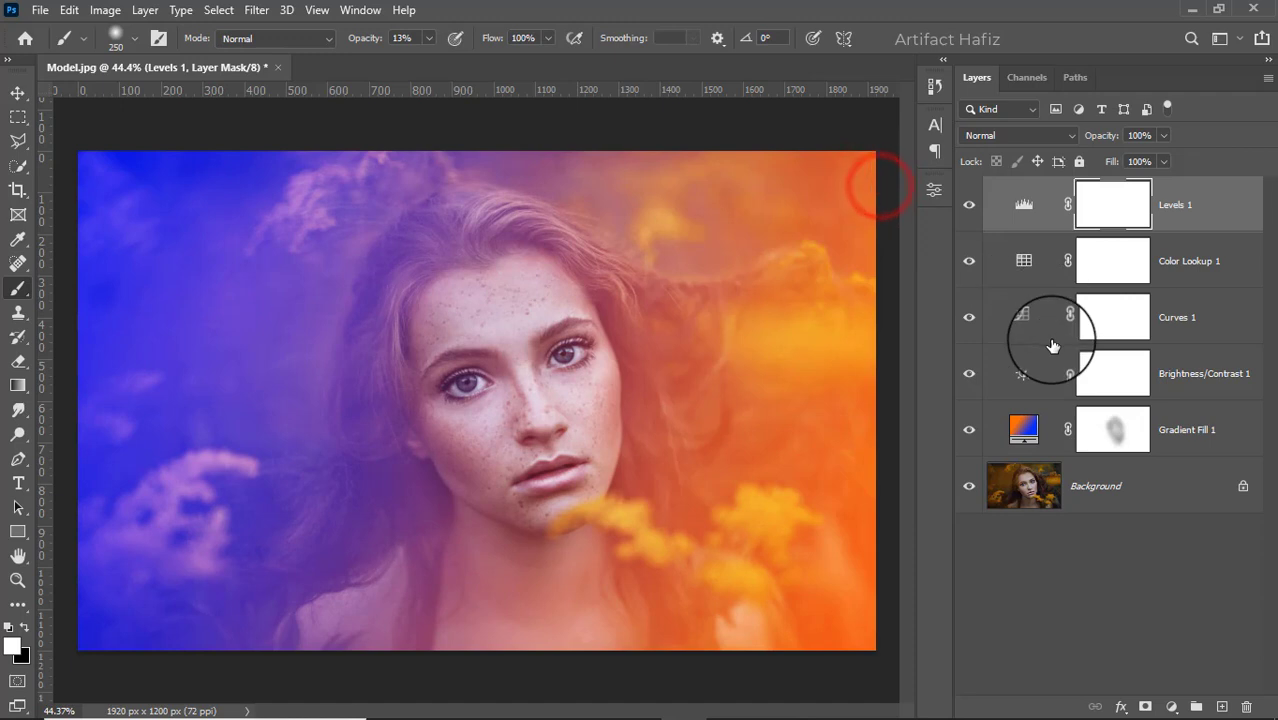
# Step: Stamp all visible layers into a new merged layer on top and convert it for smart filters
pyautogui.hotkey('ctrl', 'alt', 'shift', 'e')
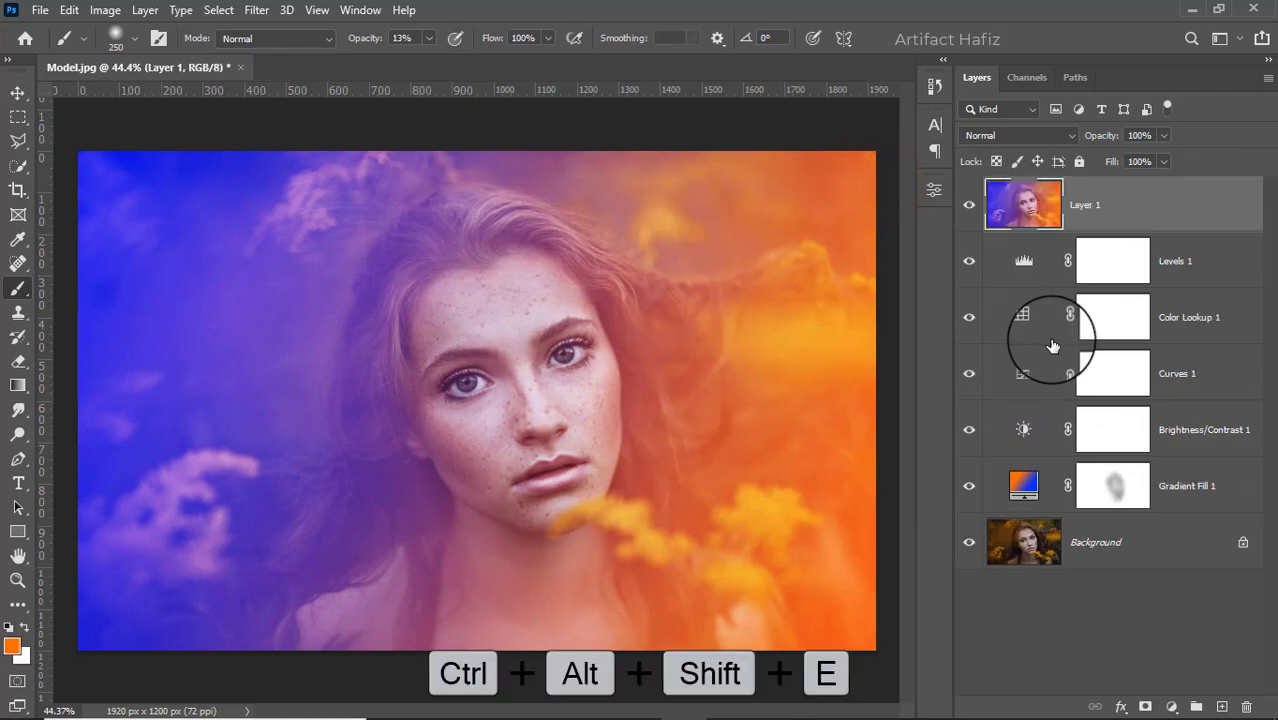
pyautogui.click(243, 12)
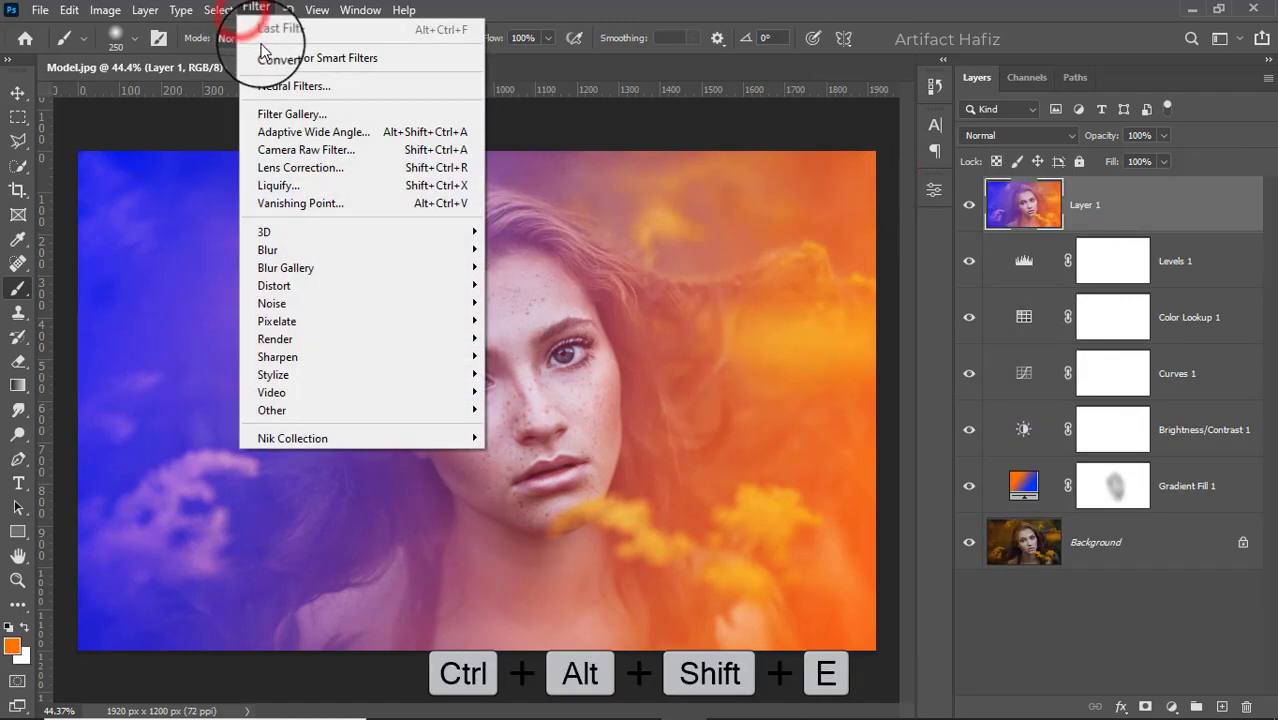
pyautogui.click(317, 57)
# Step: Start the Camera Raw Filter on Layer 1 and set Exposure -0.15, Highlights -22, Shadows +7, Whites +28 and Blacks -33
pyautogui.click(252, 12)
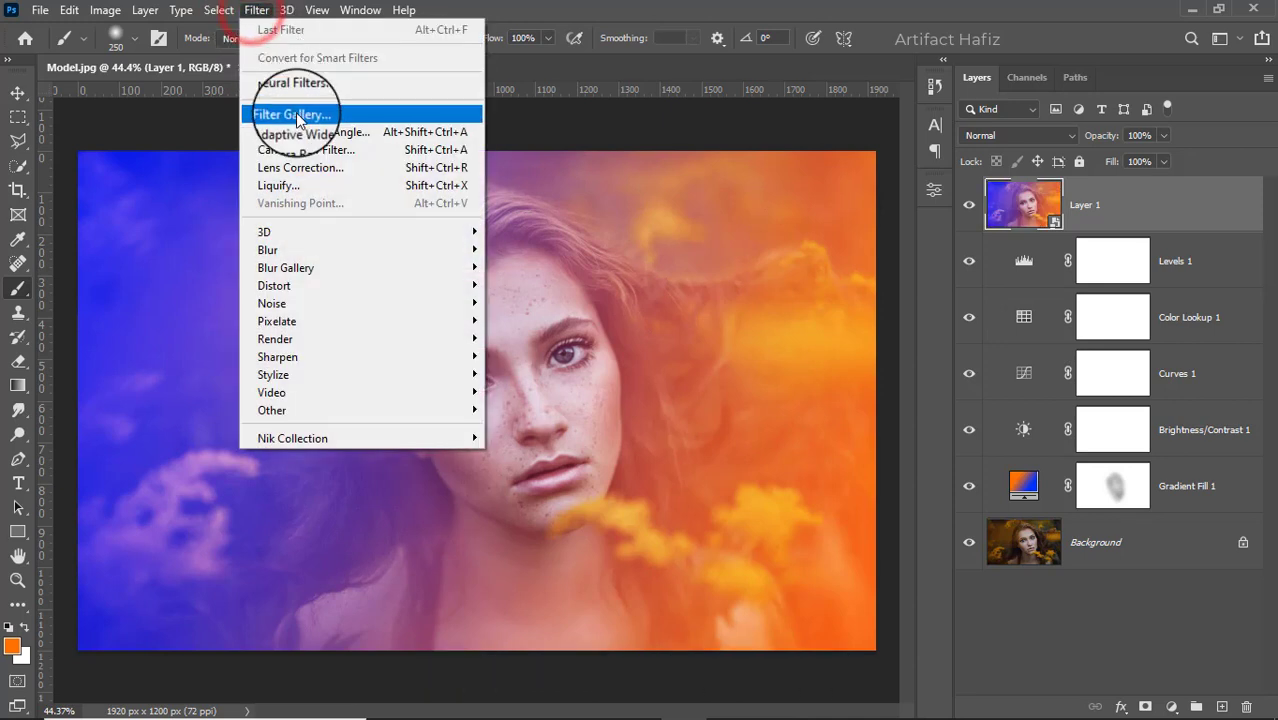
pyautogui.click(306, 150)
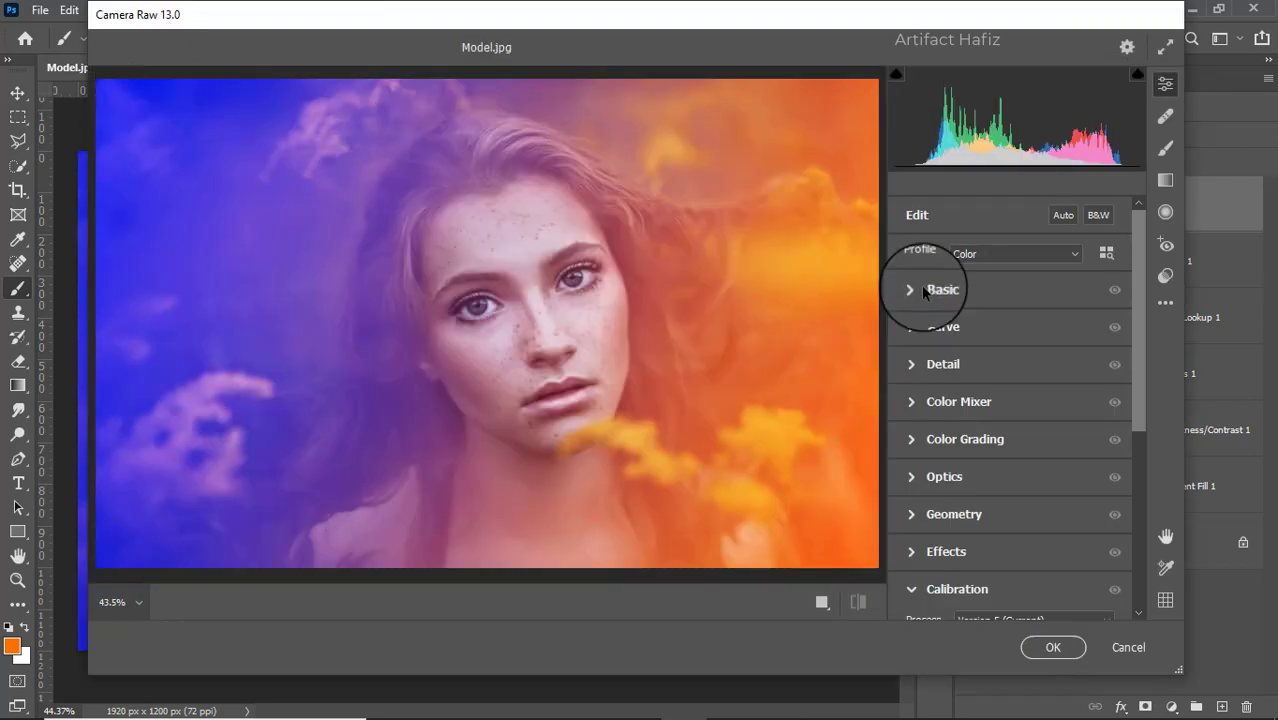
pyautogui.click(926, 296)
pyautogui.moveTo(1010, 362); pyautogui.dragTo(976, 508)
# Step: Set Texture to -8 and Clarity to +5 in the Basic adjustments
pyautogui.scroll(-2, 974, 470)
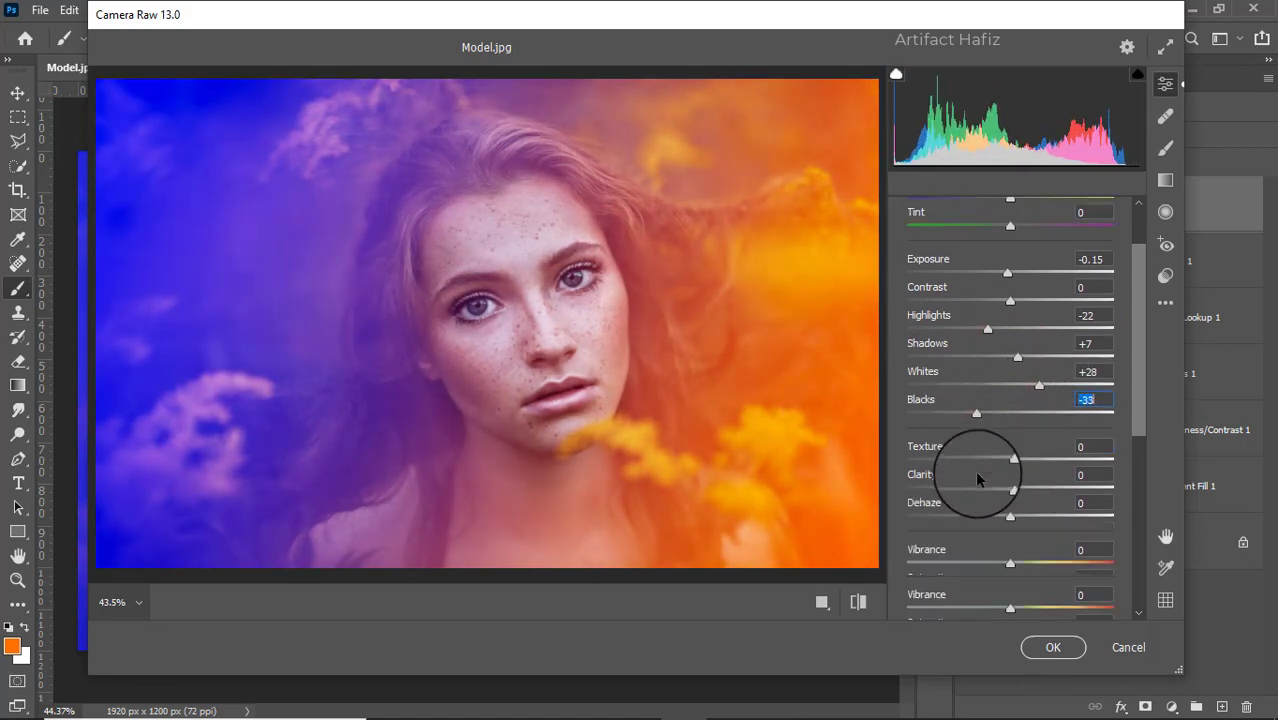
pyautogui.moveTo(1003, 463); pyautogui.dragTo(1001, 463)
pyautogui.moveTo(1011, 491); pyautogui.dragTo(1015, 488)
# Step: Add a shadow point and a highlight point (input 192, output 195) to the RGB point curve, keeping the black point at 0
pyautogui.scroll(-2, 1013, 470)
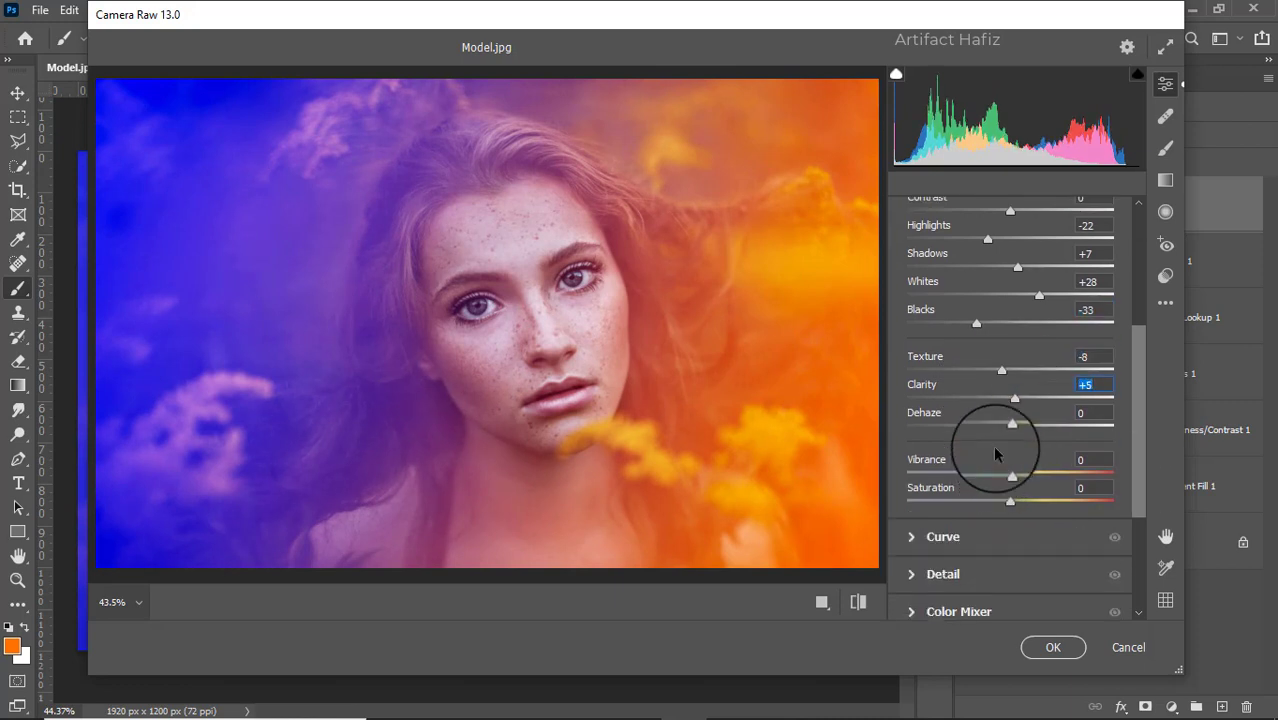
pyautogui.click(977, 539)
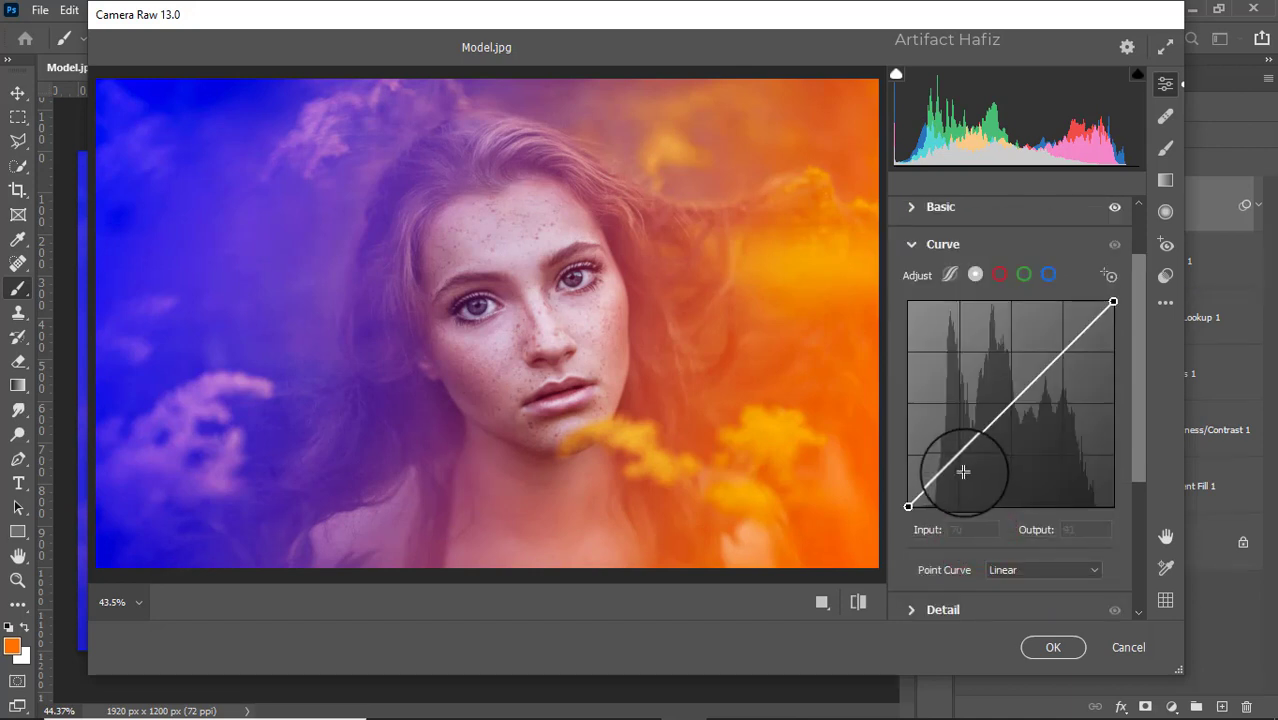
pyautogui.click(915, 508)
pyautogui.moveTo(915, 508); pyautogui.dragTo(907, 508)
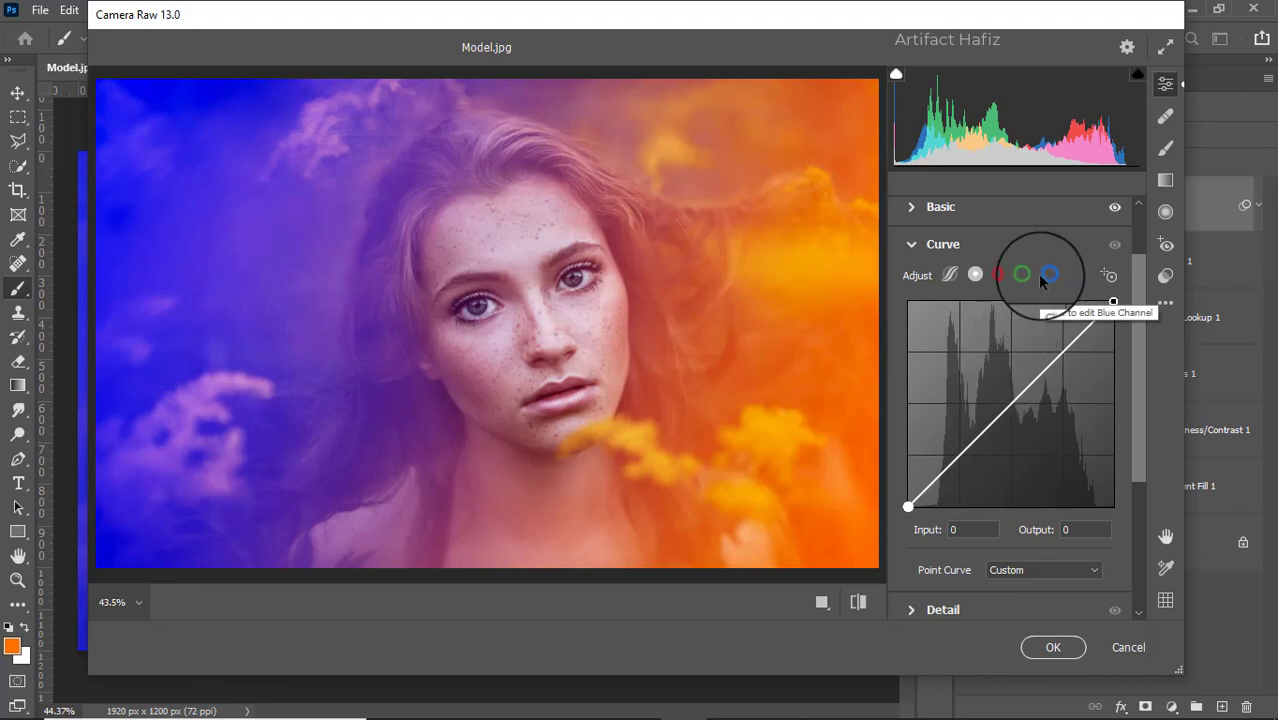
pyautogui.click(957, 455)
pyautogui.click(1061, 350)
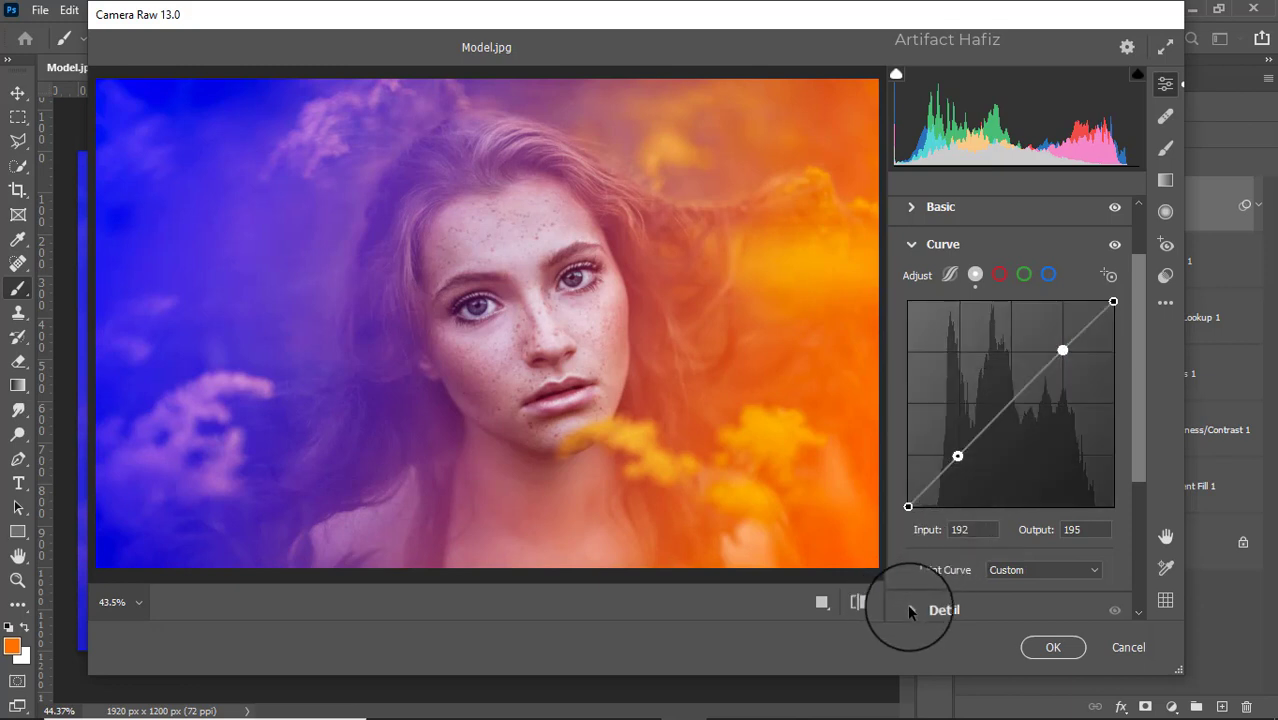
# Step: Move the black point of the blue channel curve to input 18, output 0
pyautogui.click(1048, 274)
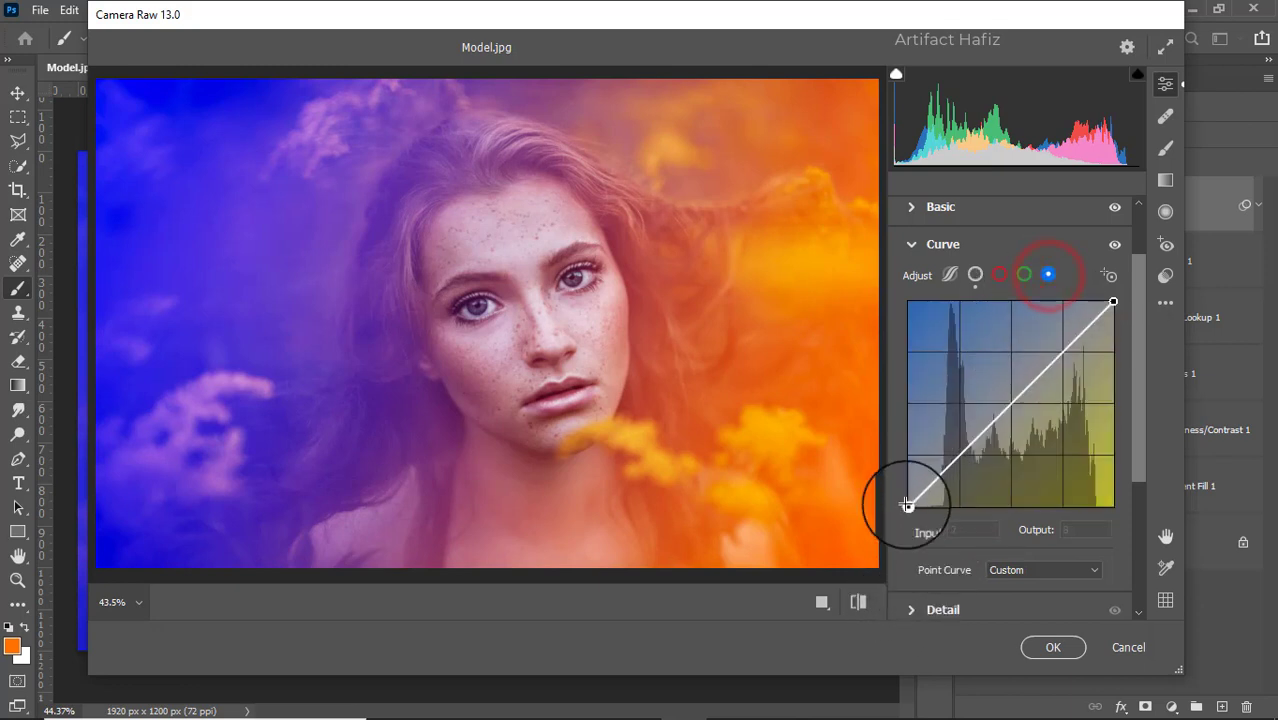
pyautogui.moveTo(906, 509)
pyautogui.mouseDown()
pyautogui.moveTo(913, 492)
pyautogui.moveTo(925, 502)
pyautogui.mouseUp()
pyautogui.scroll(-5, 960, 414)
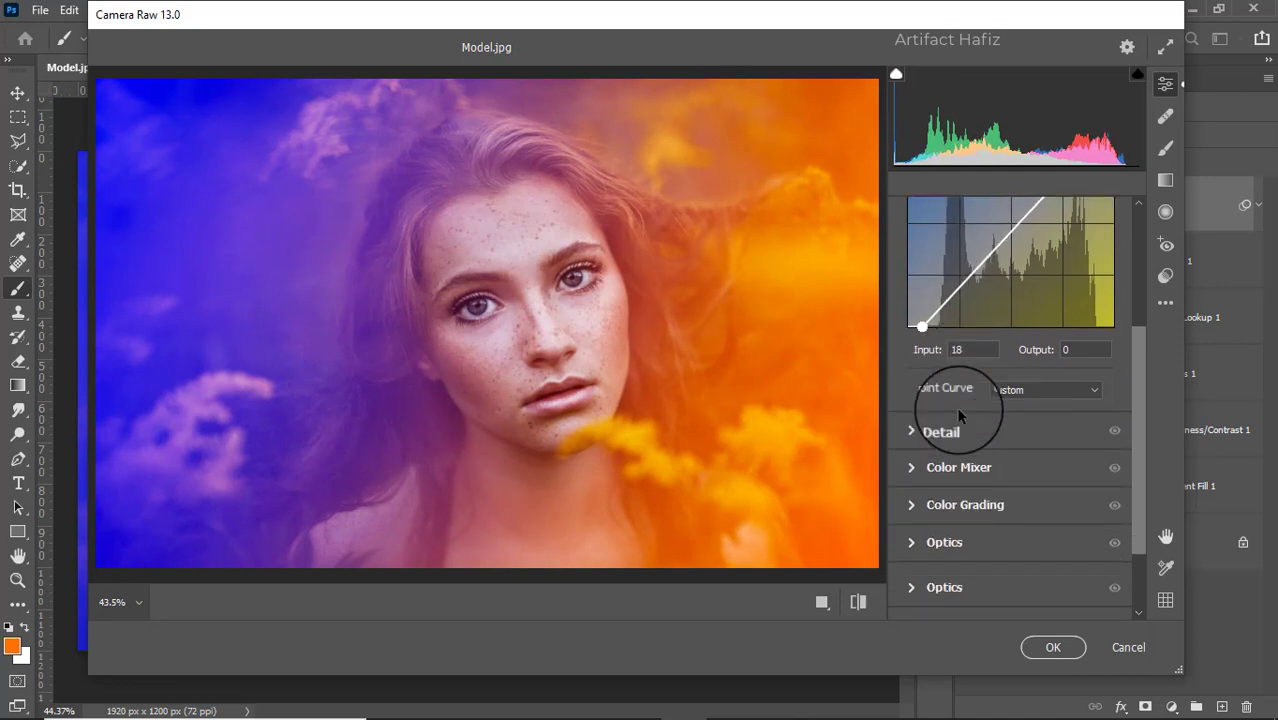
# Step: Set Sharpening to 10, Noise Reduction to 10 and Color Noise Reduction to 14 in the Detail adjustments
pyautogui.click(950, 392)
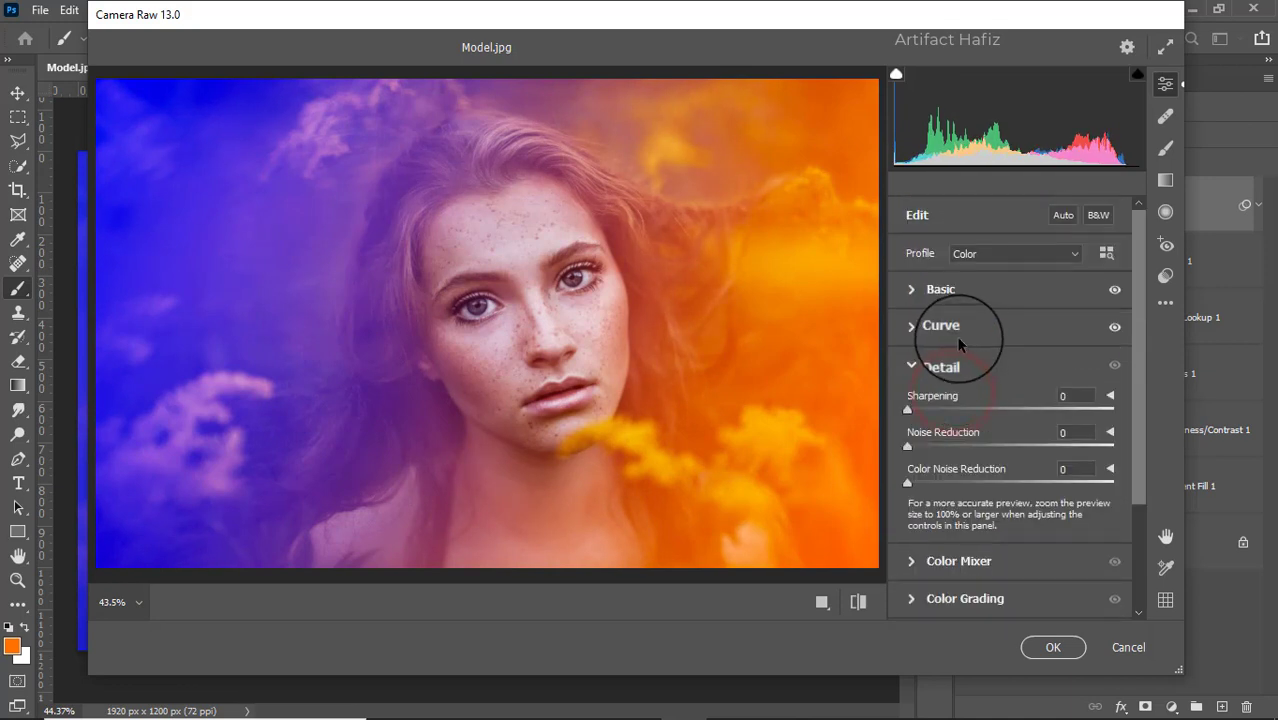
pyautogui.moveTo(907, 410); pyautogui.dragTo(936, 488)
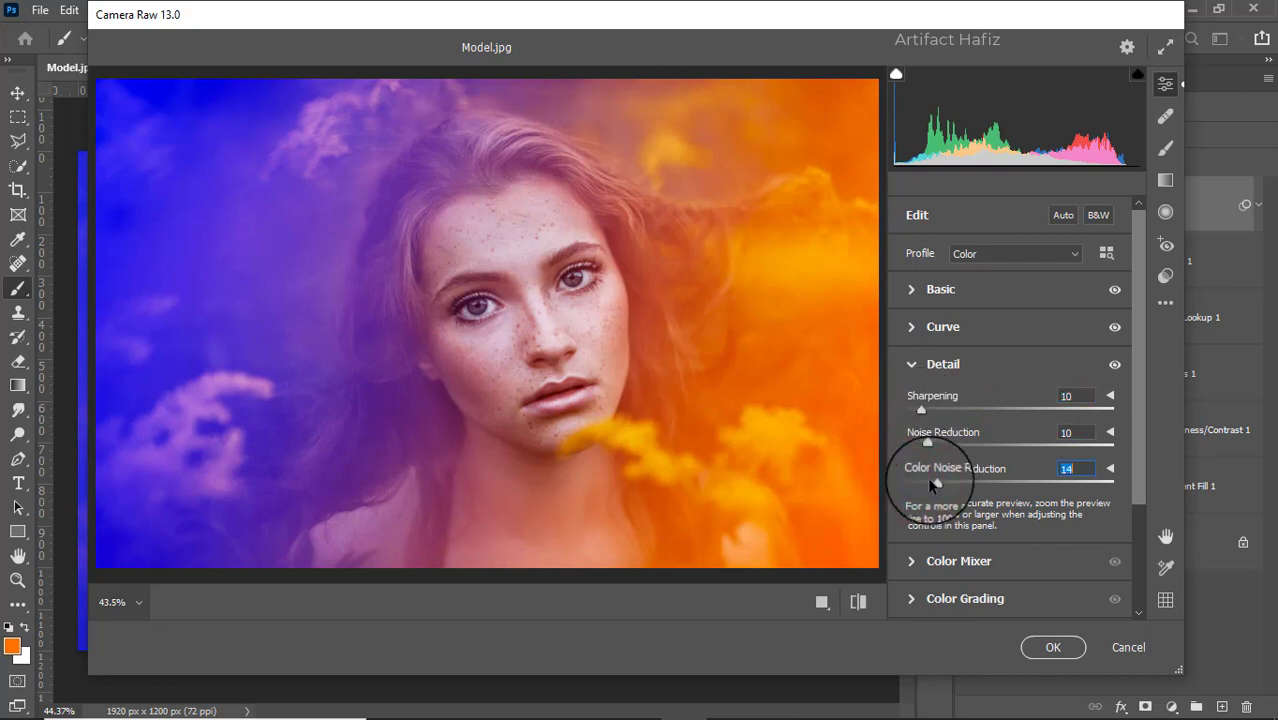
# Step: Set the Color Mixer saturation to Reds -2, Oranges -38, Yellows -16, Aquas -25, Blues -33 and Purples -35
pyautogui.scroll(-2, 930, 470)
pyautogui.click(935, 471)
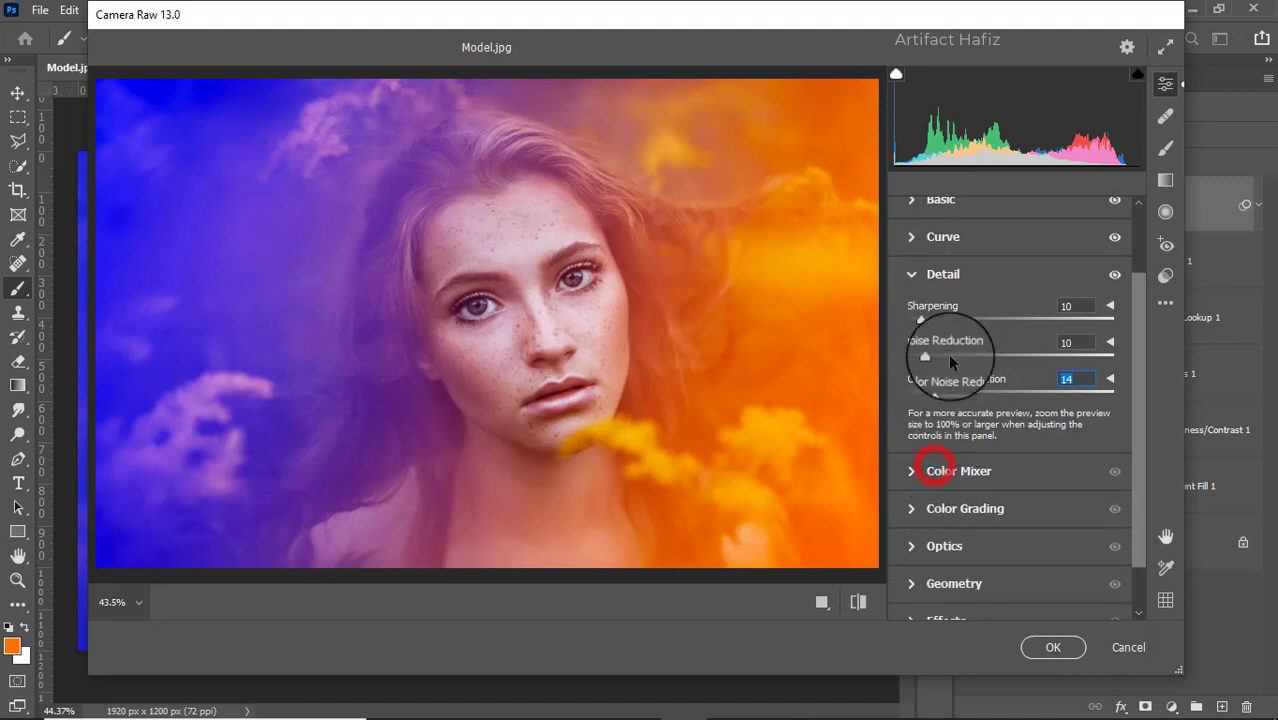
pyautogui.click(975, 315)
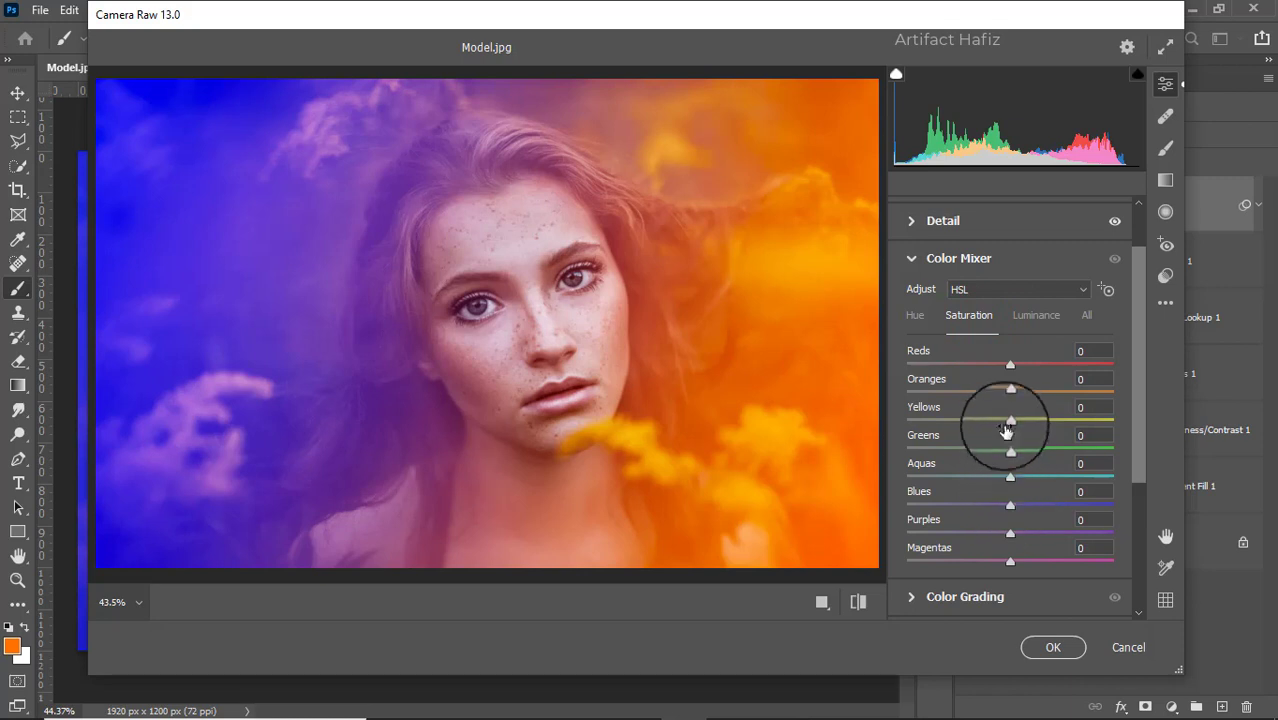
pyautogui.moveTo(949, 425); pyautogui.dragTo(993, 428)
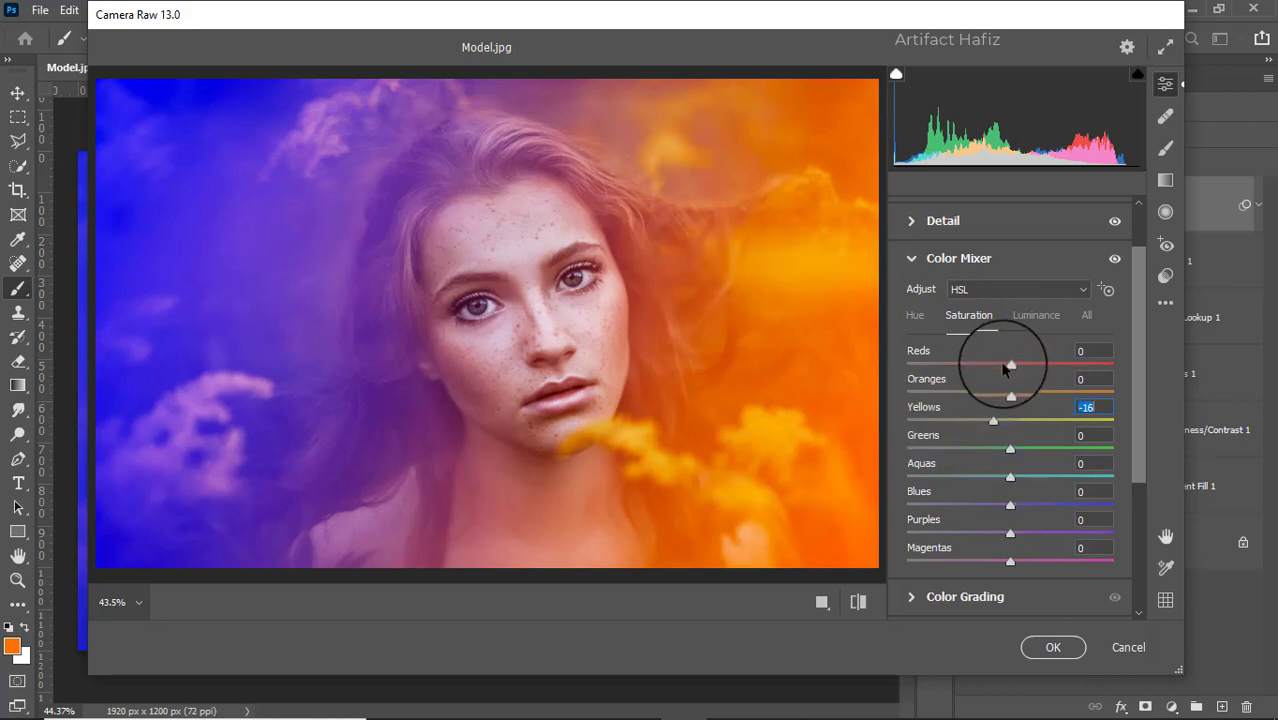
pyautogui.moveTo(1008, 364); pyautogui.dragTo(969, 397)
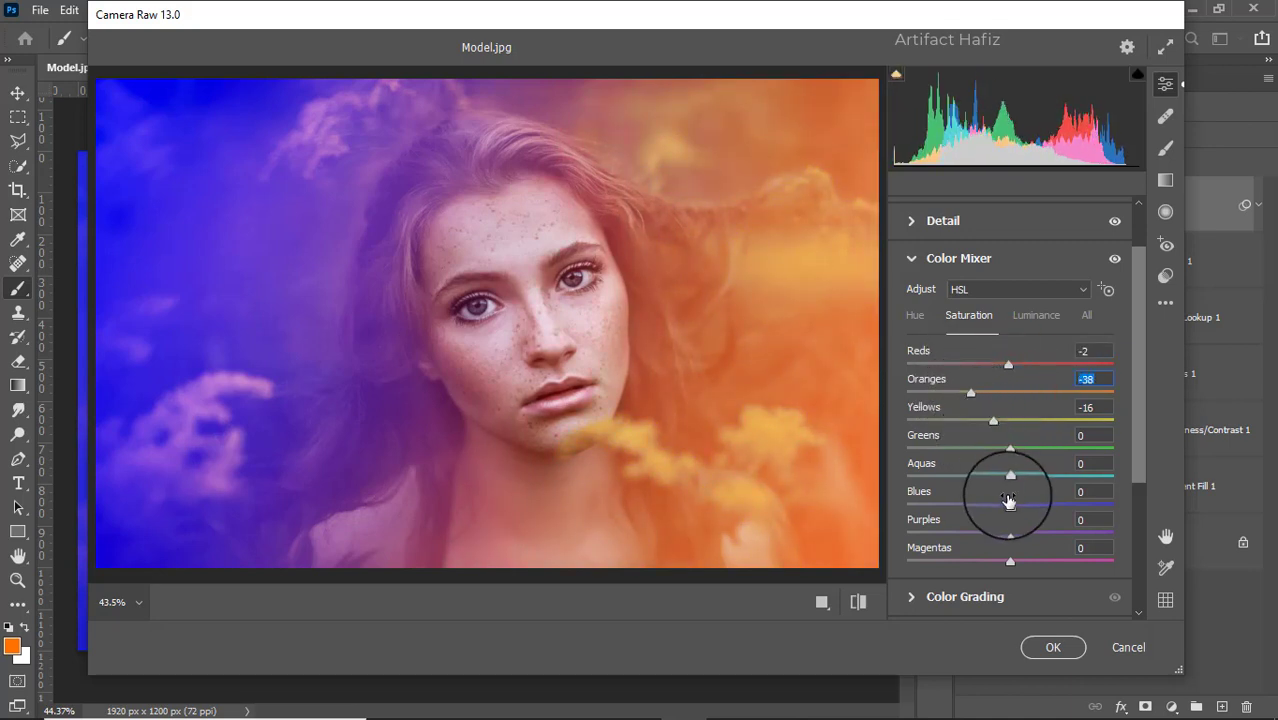
pyautogui.moveTo(1010, 508); pyautogui.dragTo(985, 477)
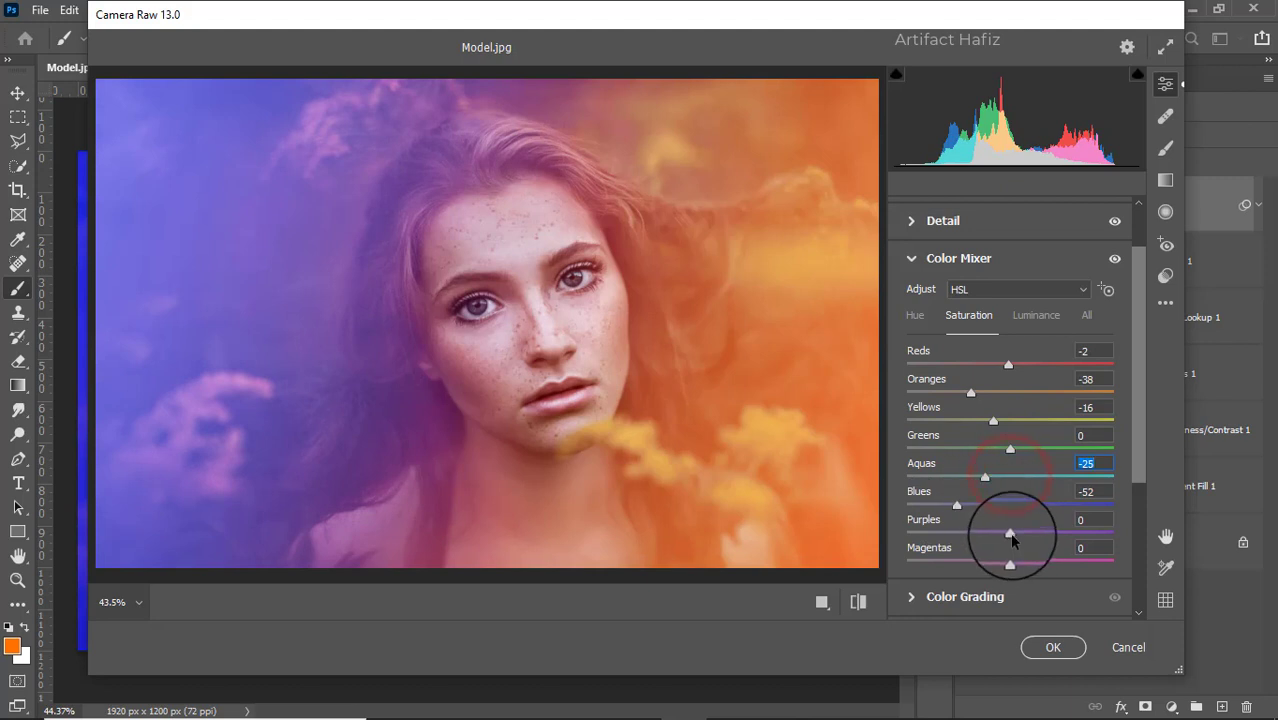
pyautogui.moveTo(1010, 533); pyautogui.dragTo(976, 513)
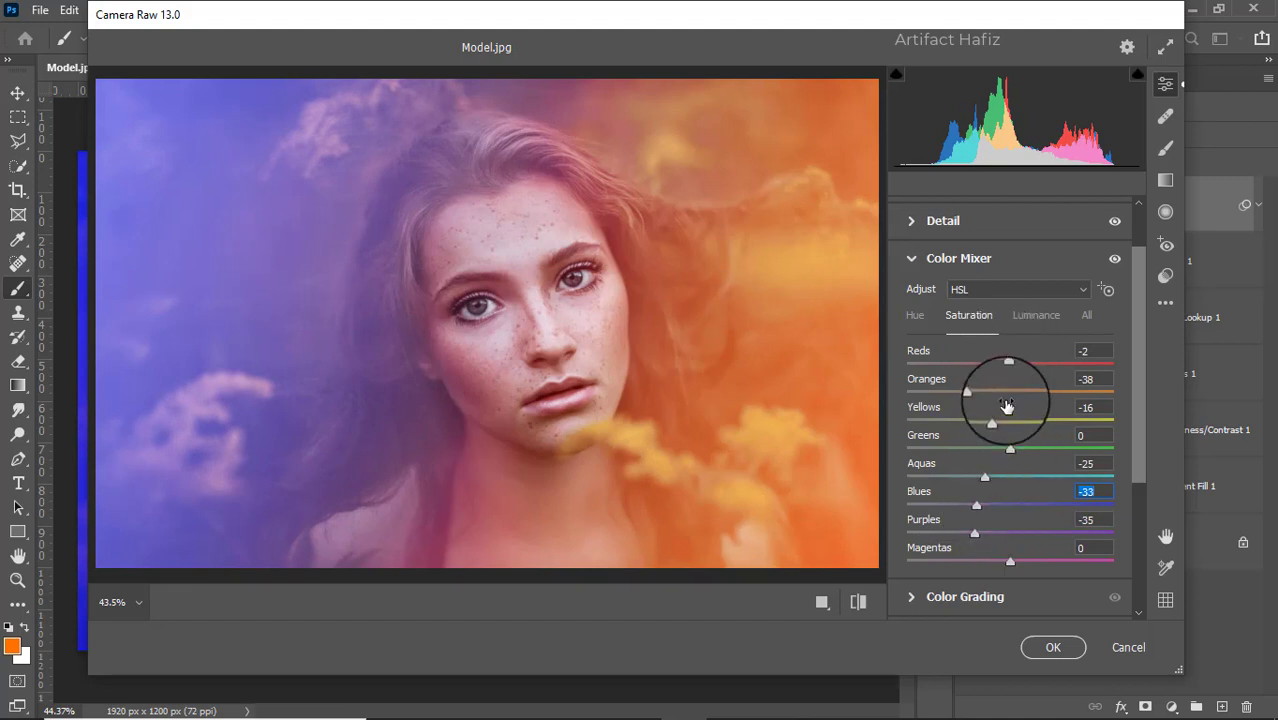
# Step: Set the Color Mixer luminance to Oranges +5, Yellows +7, Aquas +16 and Blues +7
pyautogui.click(1027, 320)
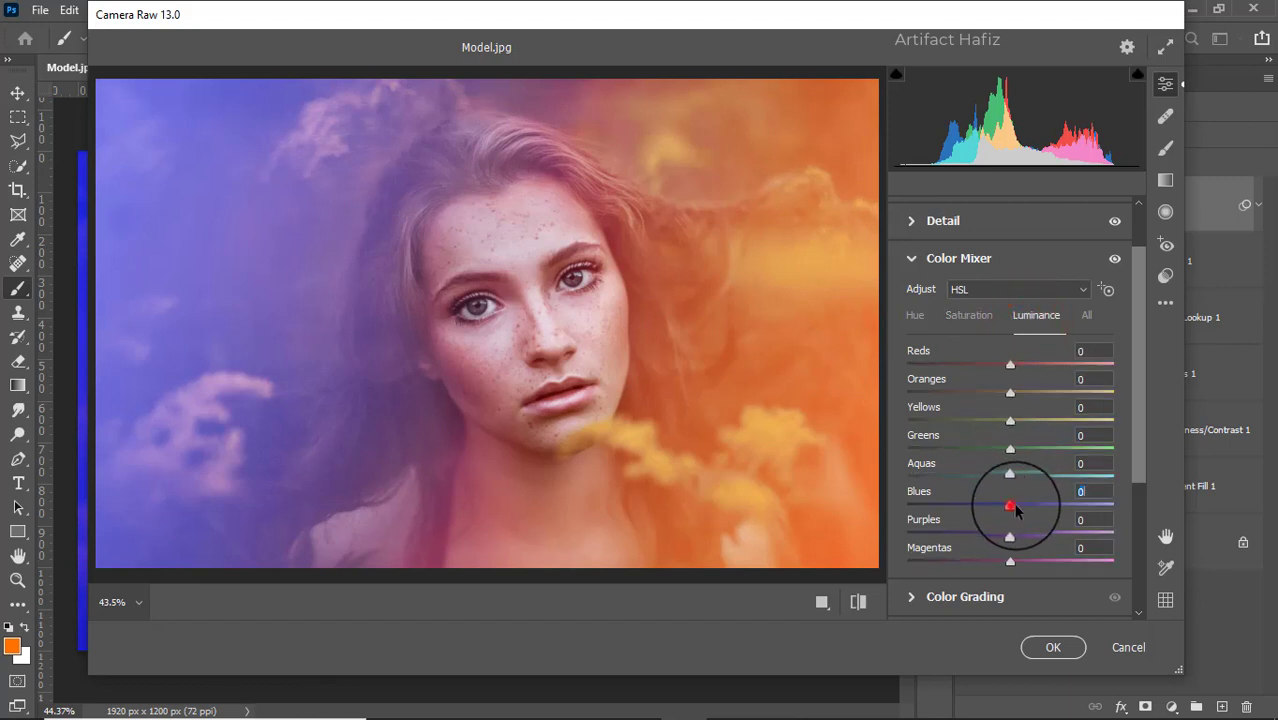
pyautogui.moveTo(1012, 507); pyautogui.dragTo(1027, 477)
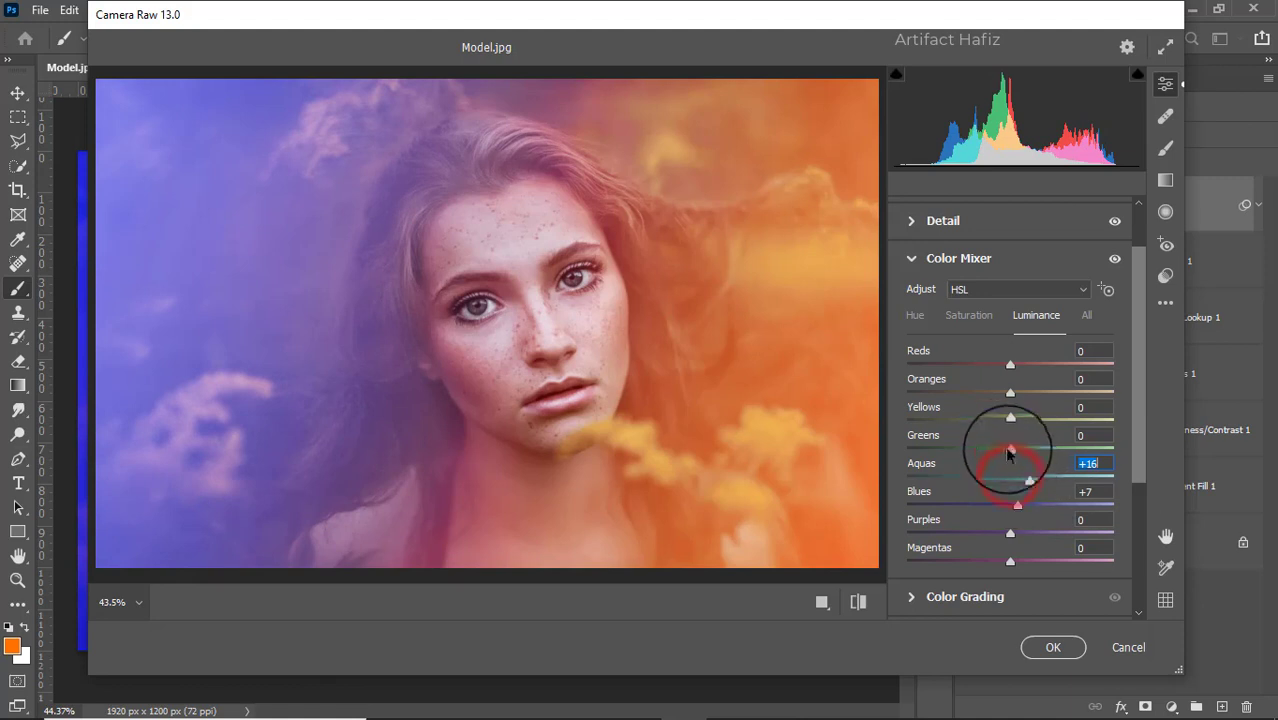
pyautogui.moveTo(1008, 421)
pyautogui.mouseDown()
pyautogui.moveTo(1048, 428)
pyautogui.moveTo(939, 428)
pyautogui.moveTo(1039, 428)
pyautogui.moveTo(1018, 434)
pyautogui.moveTo(1012, 390)
pyautogui.moveTo(1051, 396)
pyautogui.moveTo(1013, 402)
pyautogui.mouseUp()
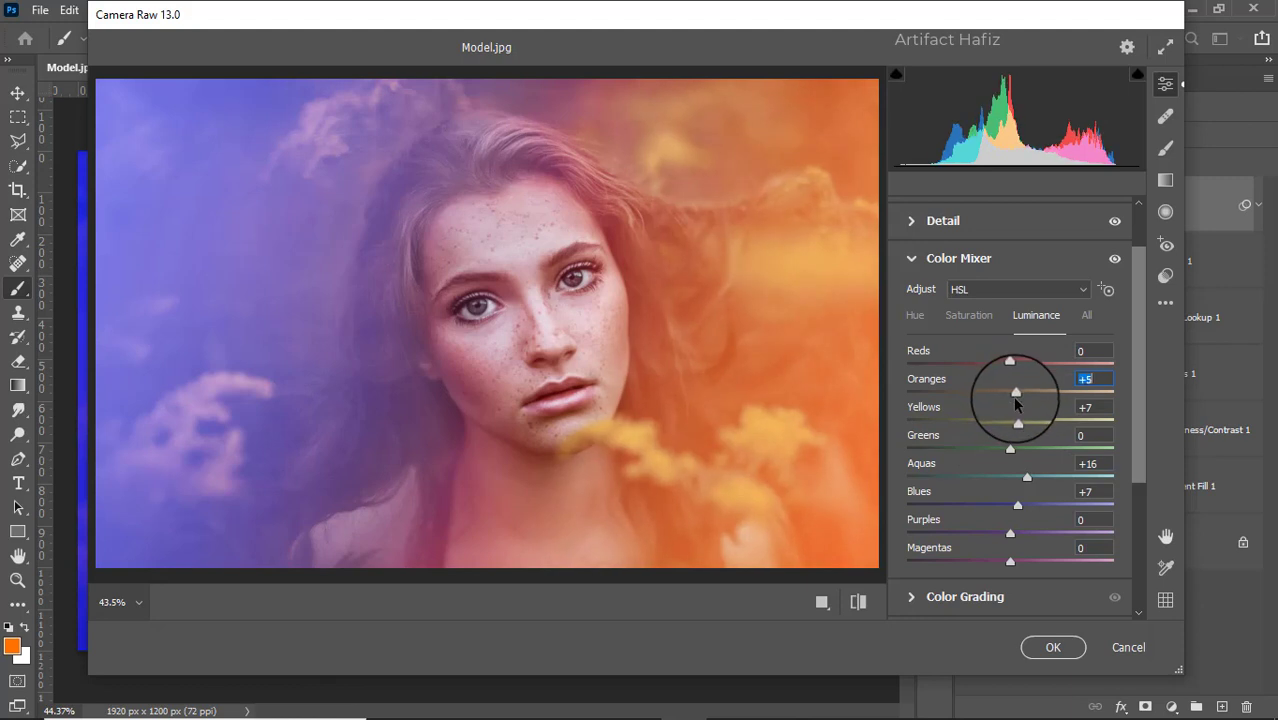
# Step: Set the Color Mixer hue to Oranges -24, Yellows +24, Aquas -41 and Blues -12
pyautogui.click(917, 317)
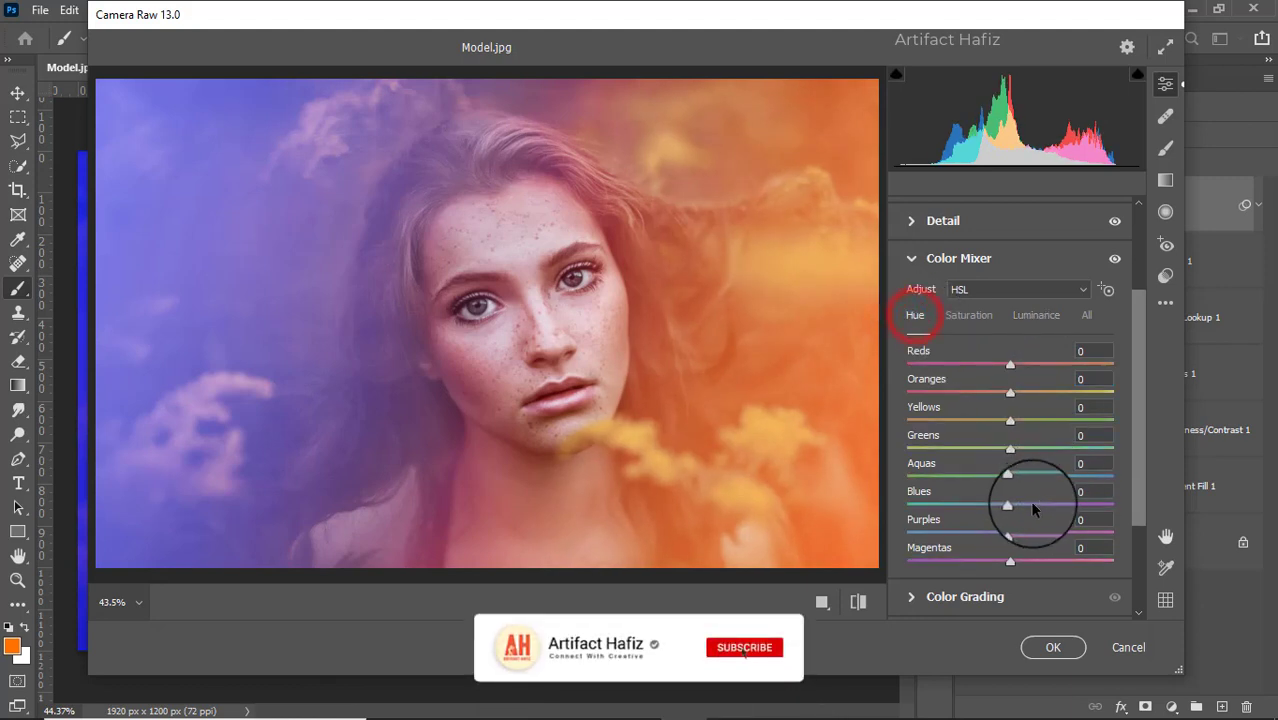
pyautogui.moveTo(1010, 507); pyautogui.dragTo(968, 477)
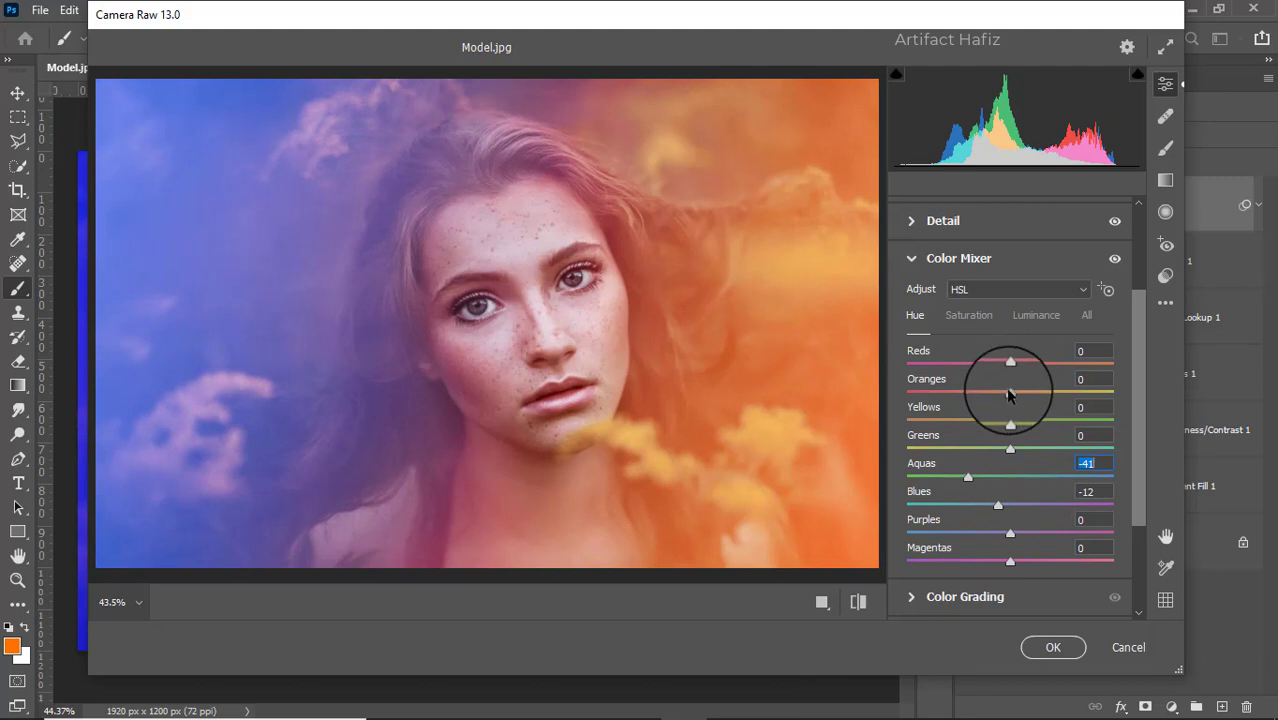
pyautogui.moveTo(1008, 395); pyautogui.dragTo(958, 425)
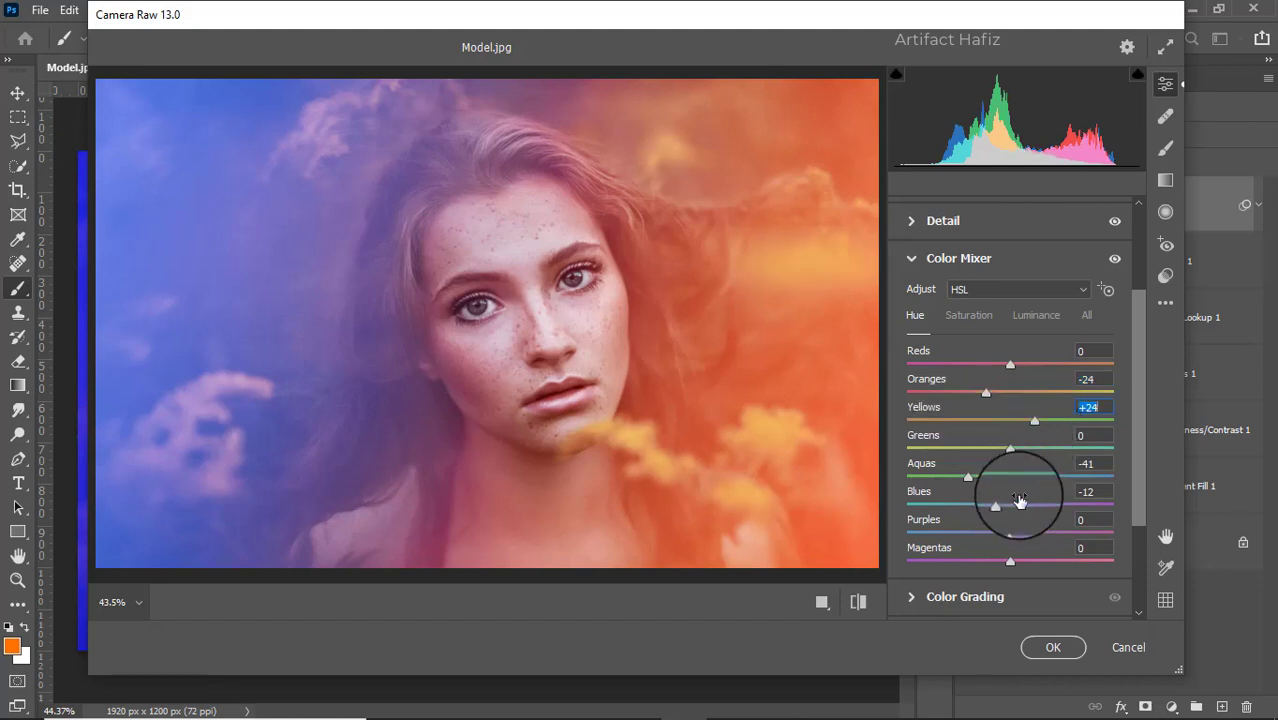
# Step: Tint the shadows slightly blue and the highlights slightly yellow-green with Color Grading
pyautogui.click(972, 596)
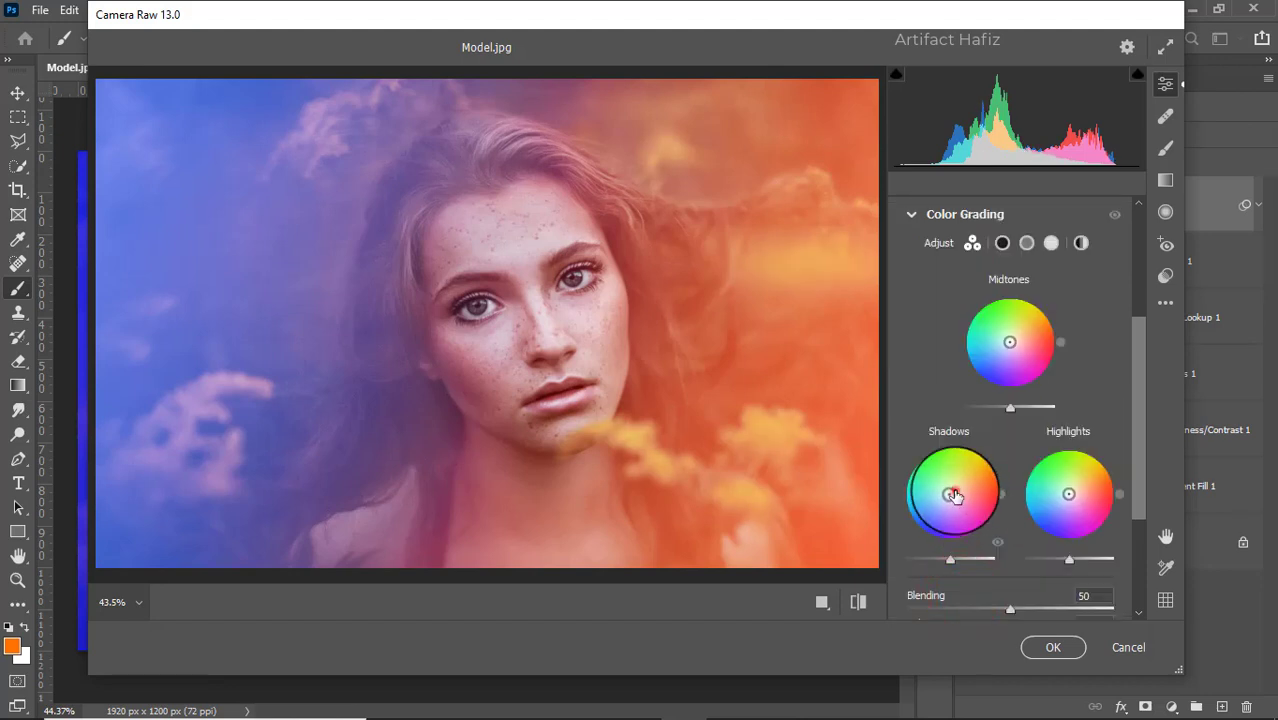
pyautogui.moveTo(952, 492); pyautogui.dragTo(946, 497)
pyautogui.moveTo(1069, 493)
pyautogui.mouseDown()
pyautogui.moveTo(1081, 460)
pyautogui.moveTo(1121, 490)
pyautogui.moveTo(1009, 421)
pyautogui.moveTo(1088, 422)
pyautogui.moveTo(1077, 418)
pyautogui.mouseUp()
# Step: Darken the photo's edges by setting Vignetting to -16 in the Effects adjustments
pyautogui.scroll(-4, 1077, 418)
pyautogui.click(955, 562)
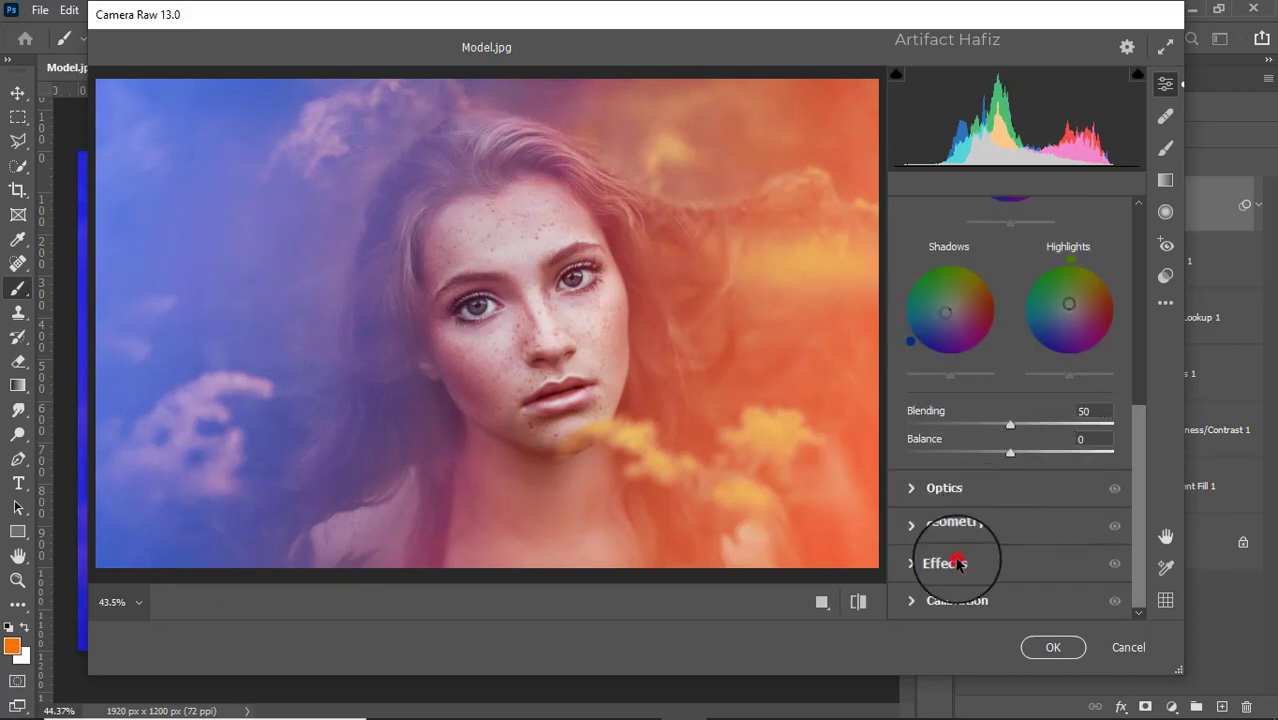
pyautogui.moveTo(1010, 414); pyautogui.dragTo(993, 414)
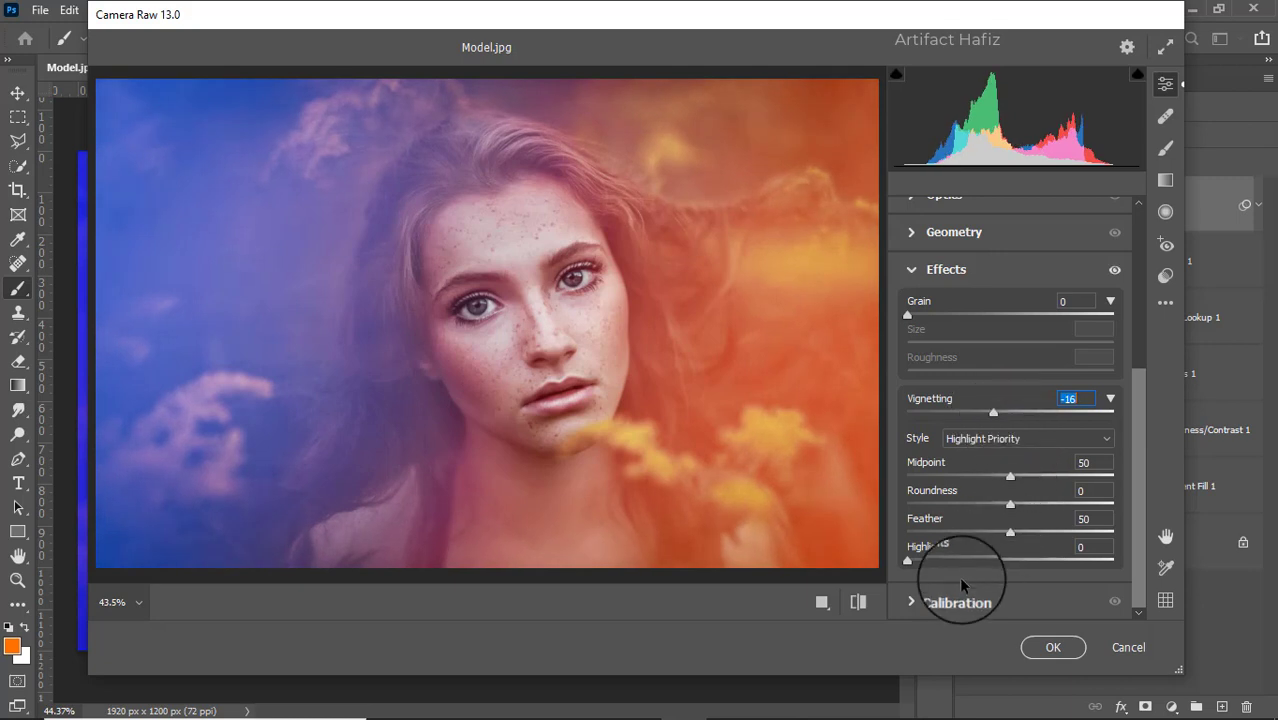
# Step: Set the Calibration saturation to Red Primary -15, Green Primary +13 and Blue Primary -23, and apply the Camera Raw Filter
pyautogui.click(944, 601)
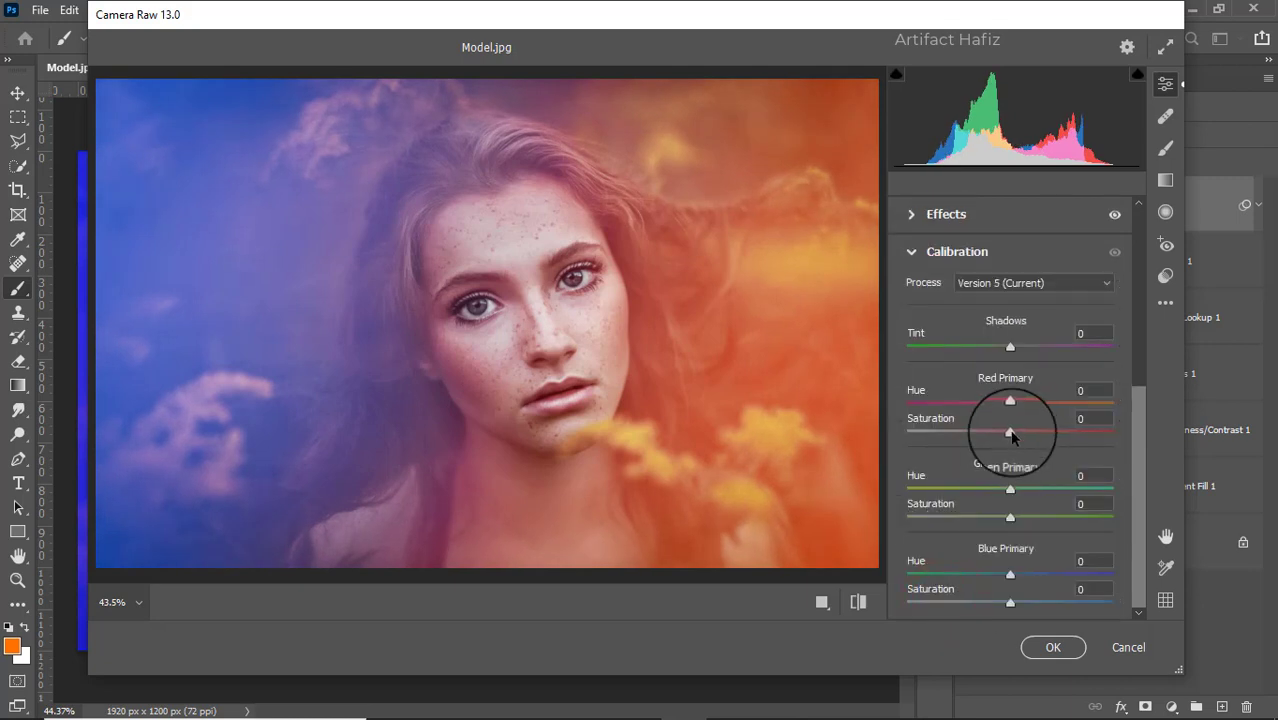
pyautogui.moveTo(996, 440); pyautogui.dragTo(989, 435)
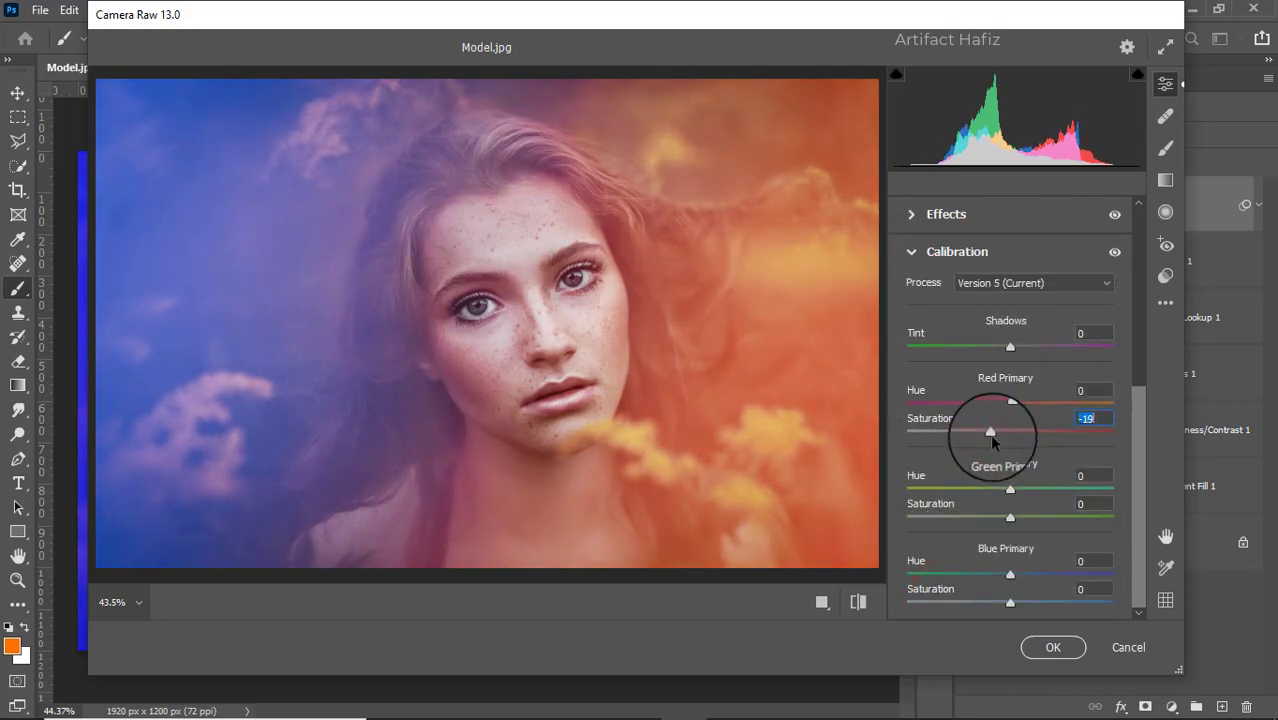
pyautogui.moveTo(1010, 517); pyautogui.dragTo(1003, 517)
pyautogui.click(1009, 603)
pyautogui.moveTo(1007, 605); pyautogui.dragTo(987, 604)
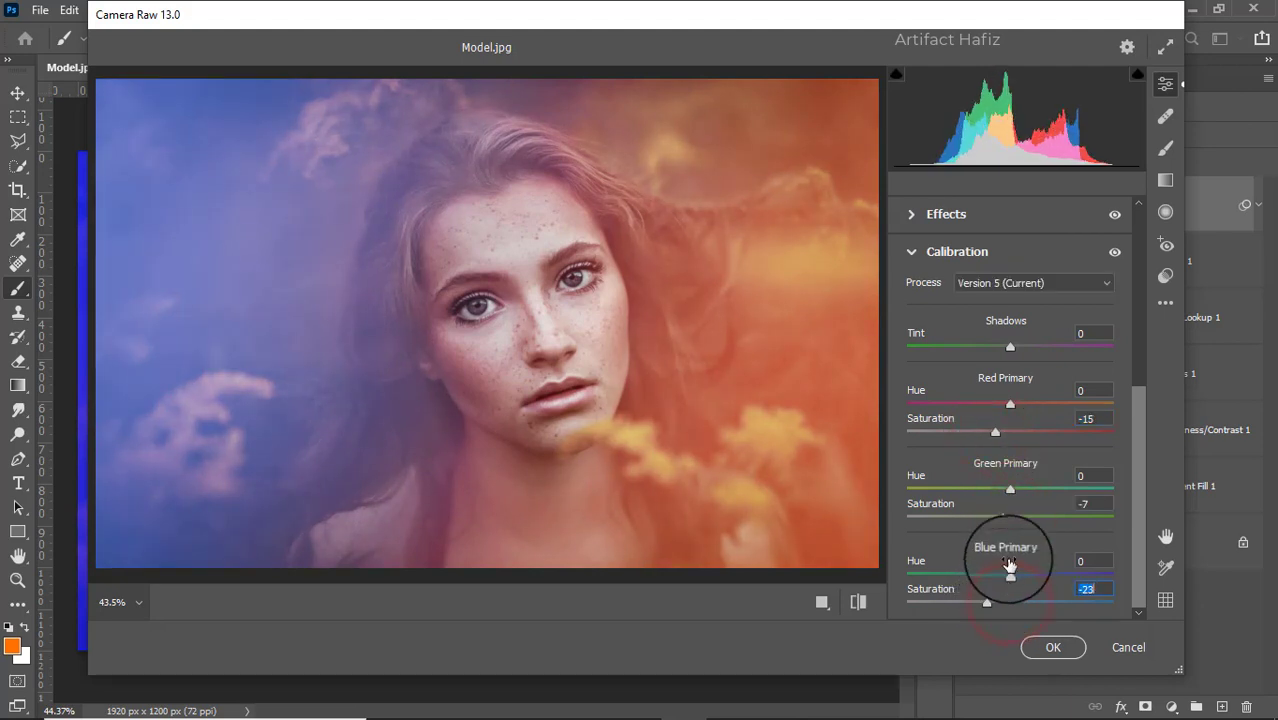
pyautogui.moveTo(1004, 518); pyautogui.dragTo(1027, 517)
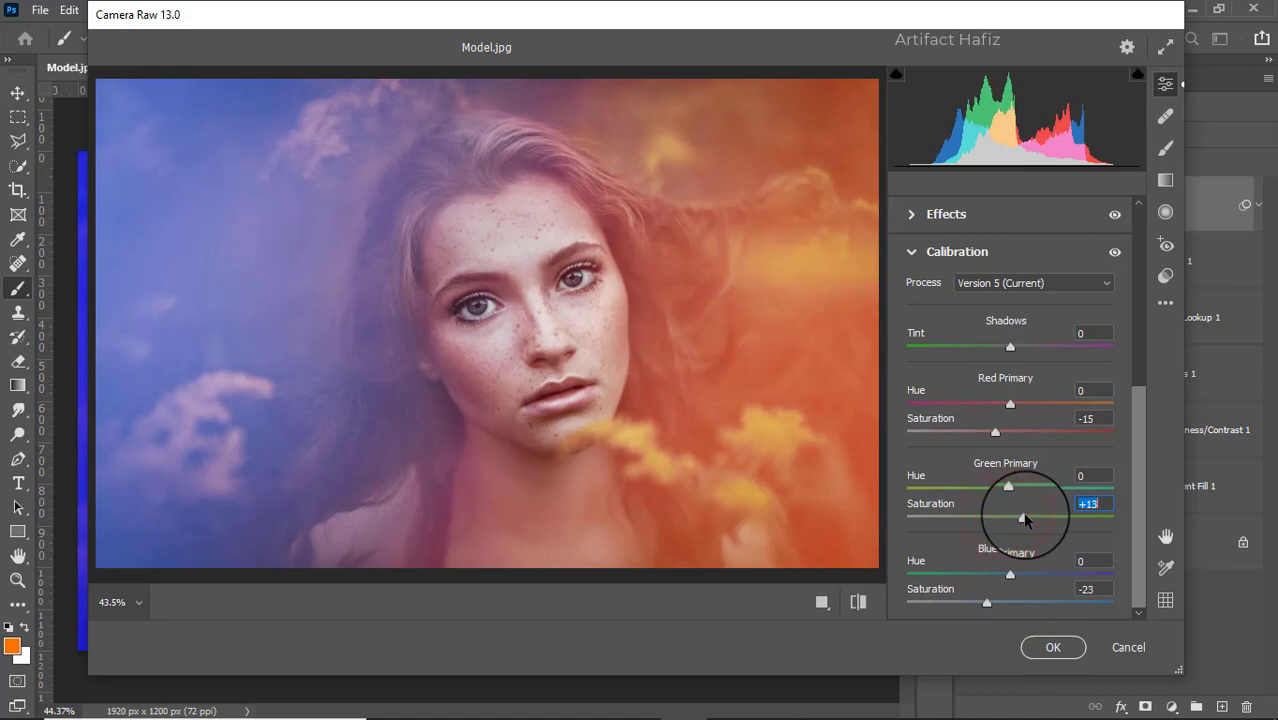
pyautogui.click(1052, 647)
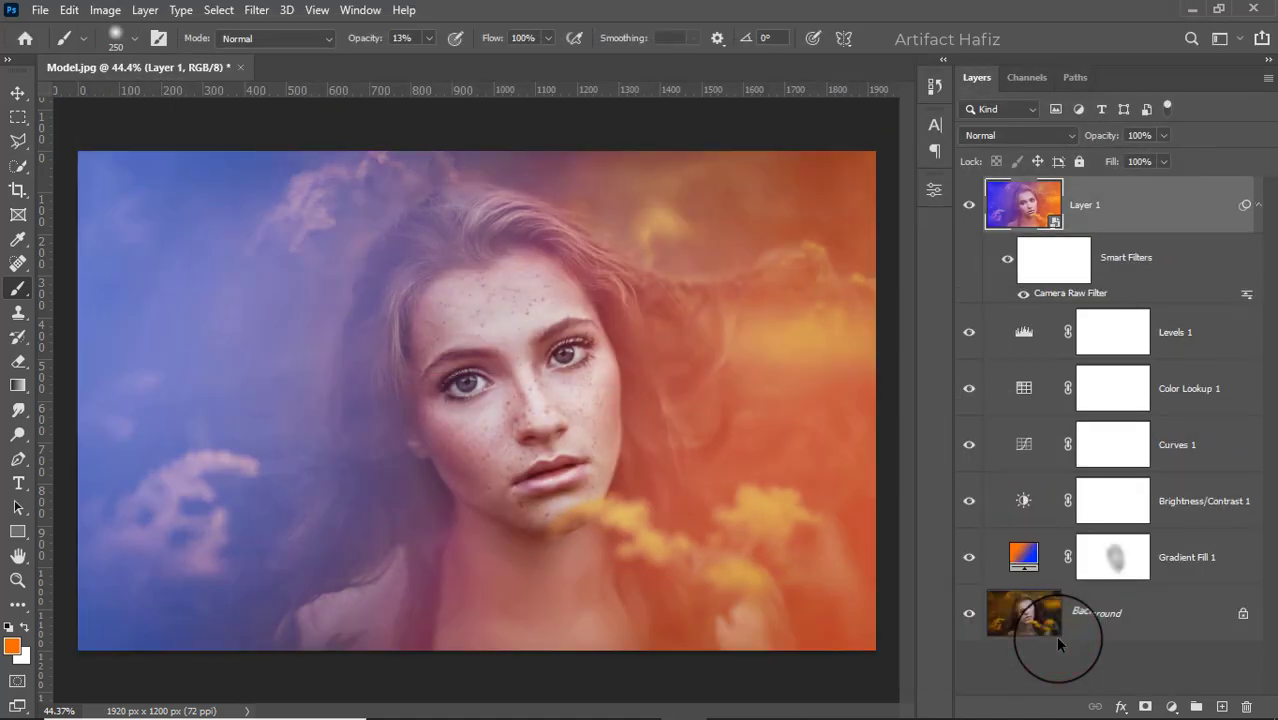
# Step: Compare the finished effect with the original photo by showing only the Background layer and restoring all the other layers
pyautogui.keyDown('alt'); pyautogui.click(968, 614); pyautogui.keyUp('alt')
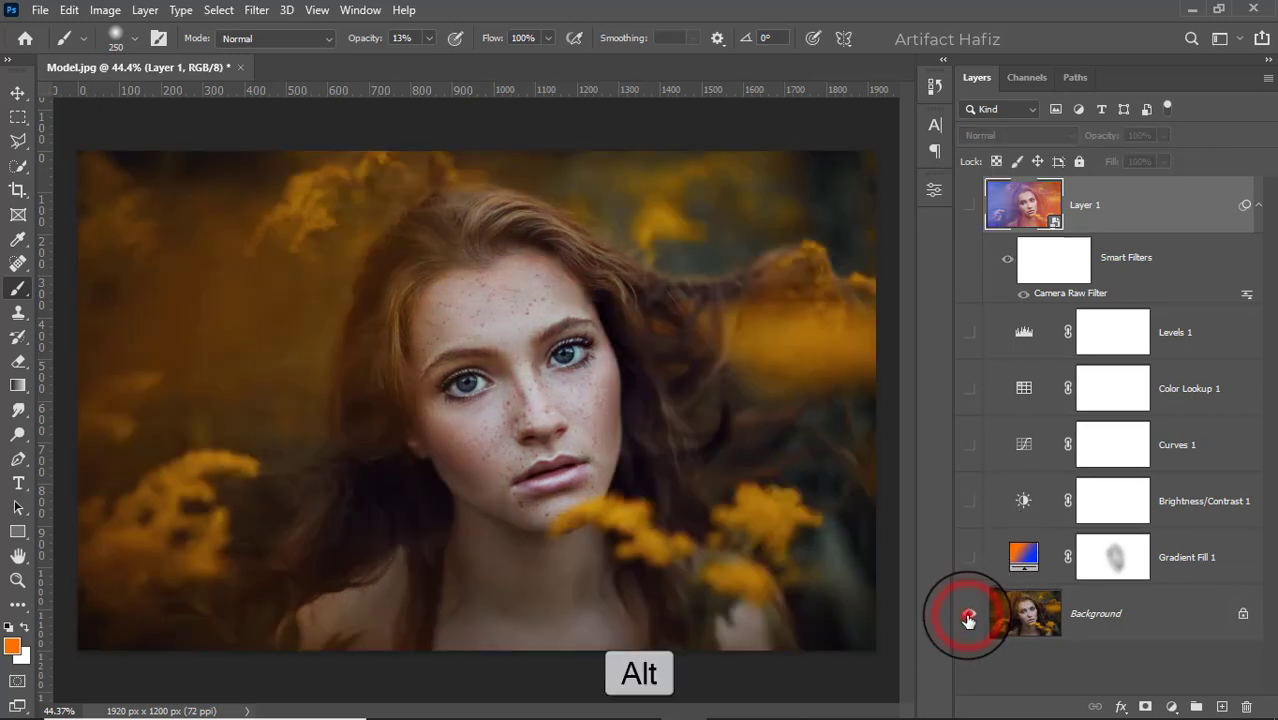
pyautogui.keyDown('alt'); pyautogui.click(968, 616); pyautogui.keyUp('alt')
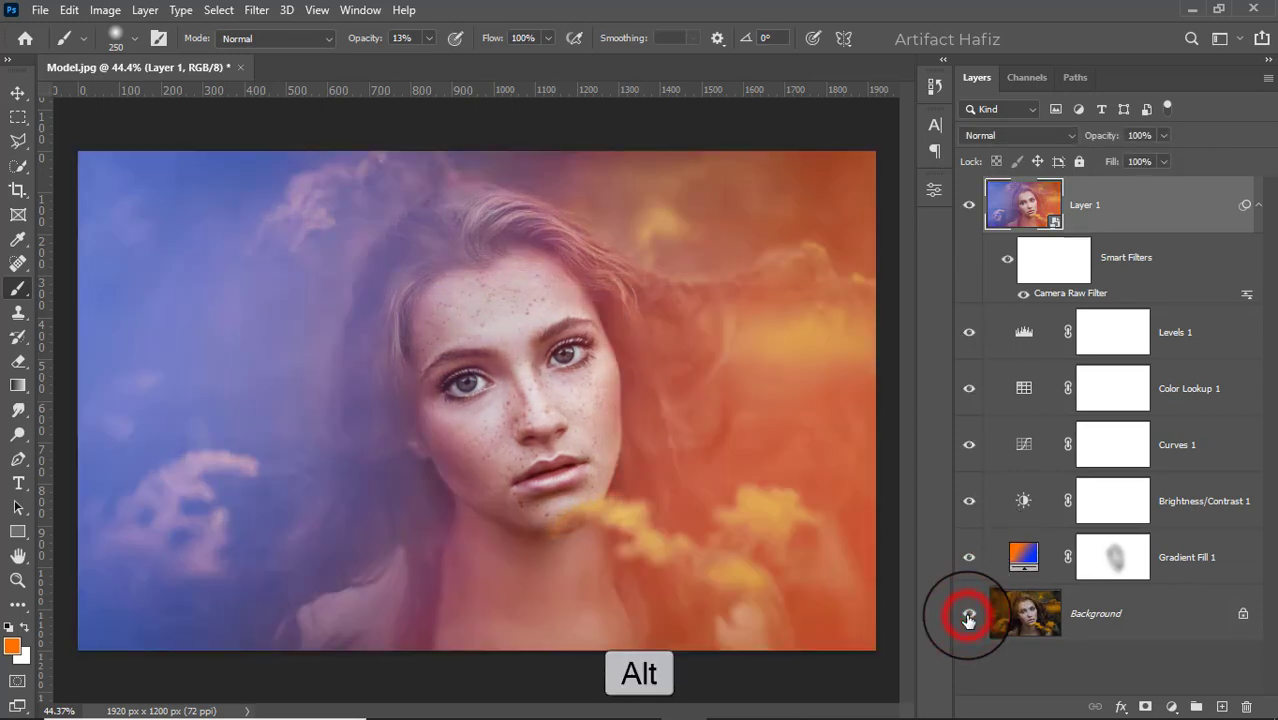